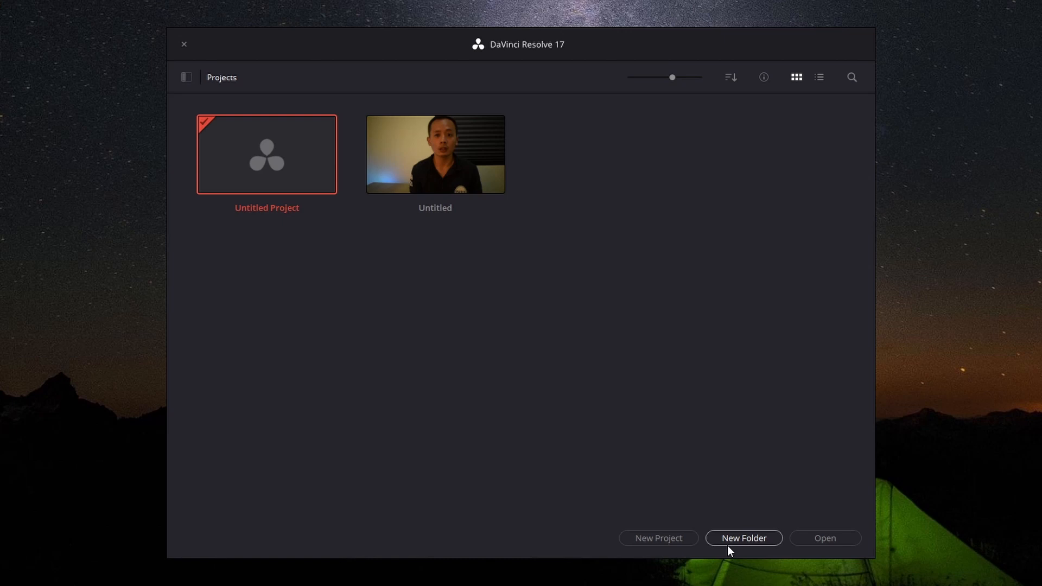
pyautogui.rightClick(257, 166)
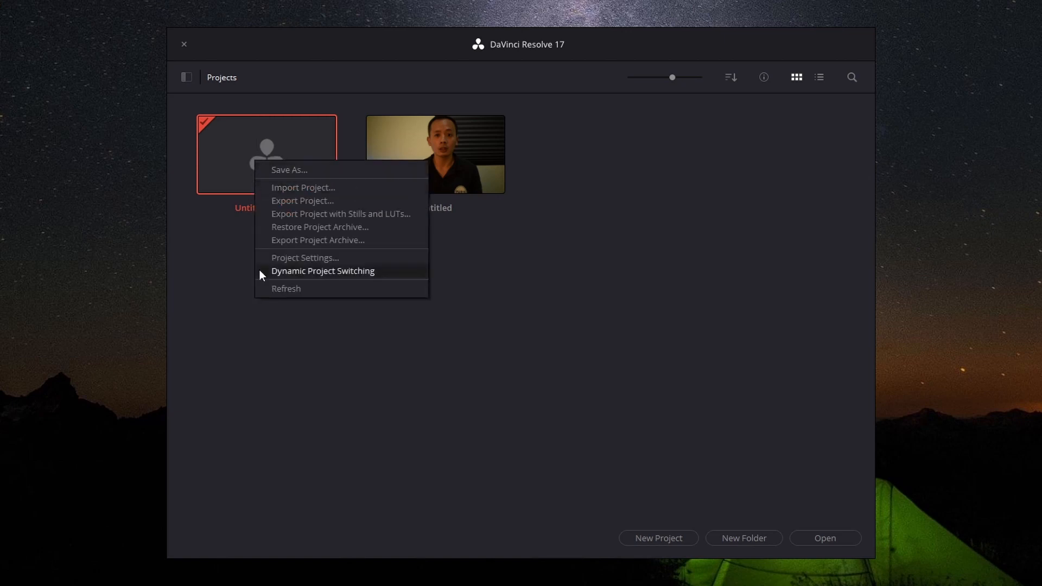
pyautogui.click(298, 259)
pyautogui.click(736, 534)
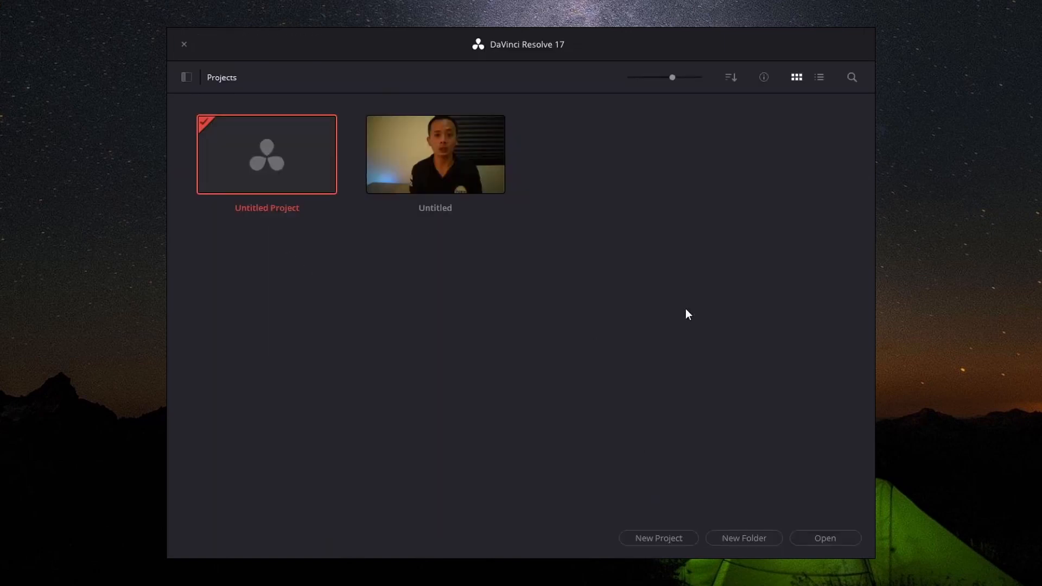
# Step: Open the Untitled Project and set its timeline frame rate to 25 frames per second, saving the project settings
pyautogui.click(822, 536)
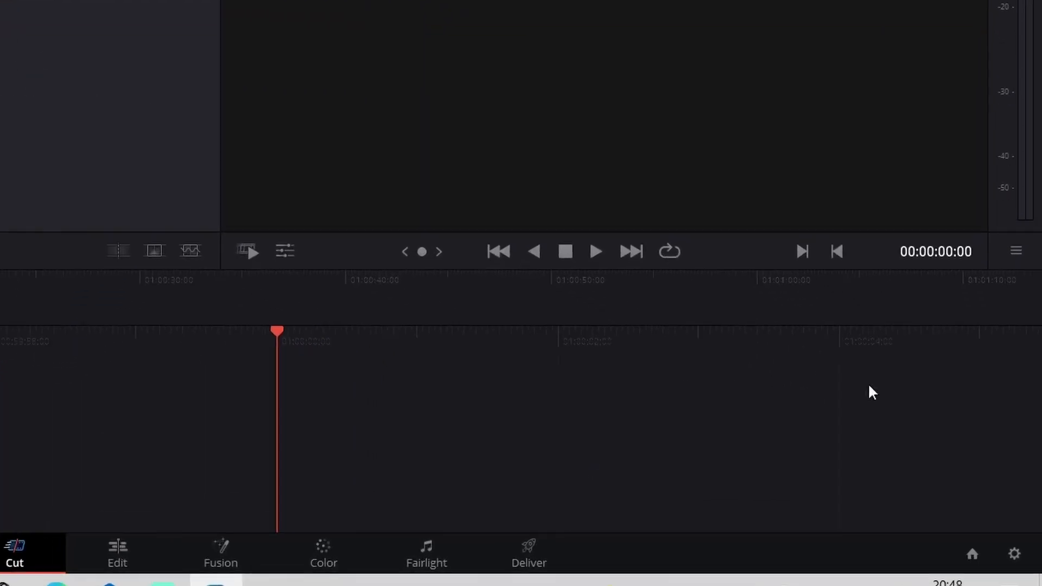
pyautogui.click(1004, 559)
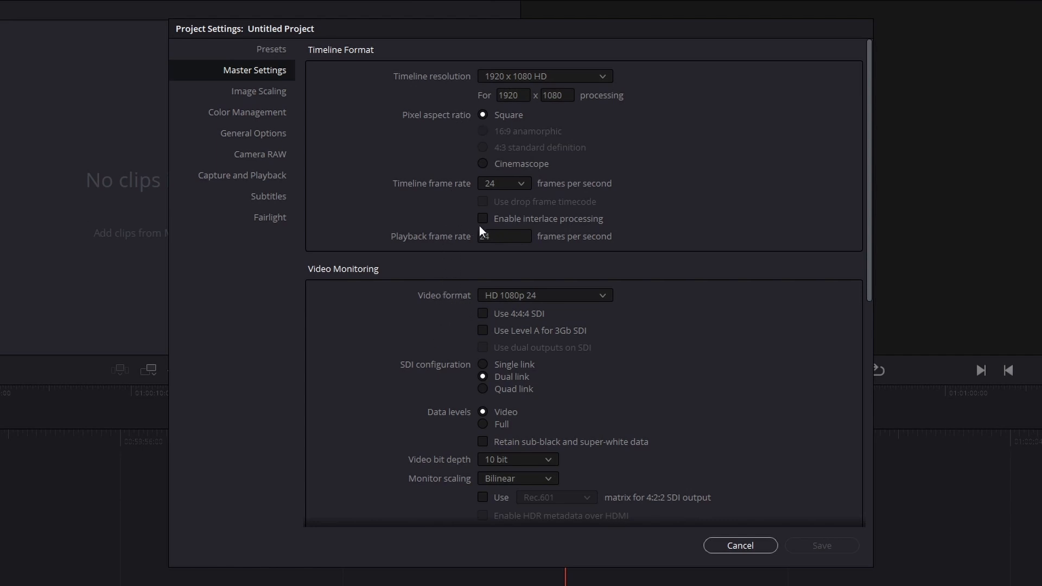
pyautogui.click(510, 184)
pyautogui.click(505, 261)
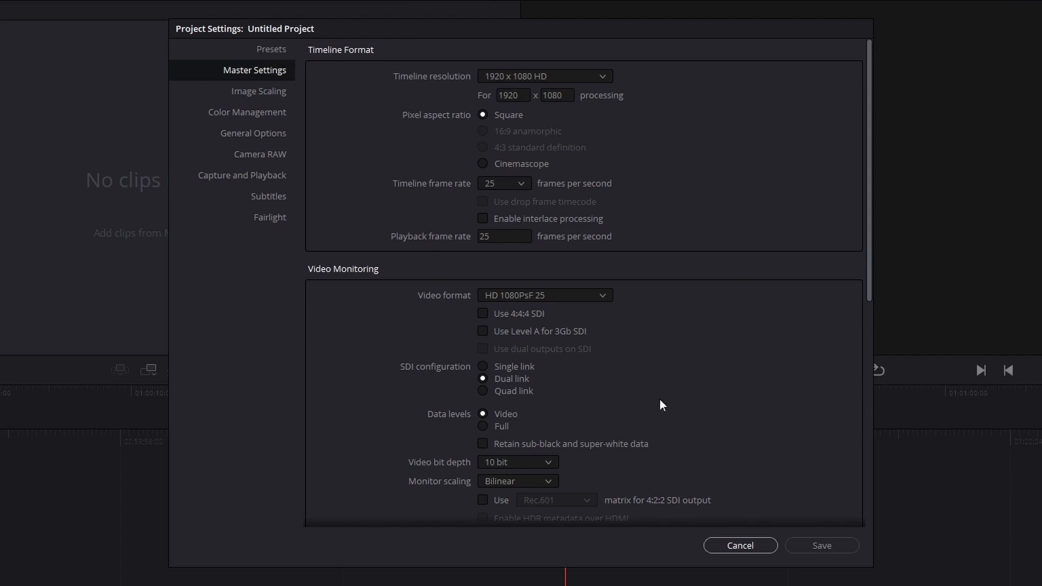
pyautogui.click(813, 545)
# Step: Save the current project settings as a new preset named "1080p 25fps" and close the project settings
pyautogui.click(274, 50)
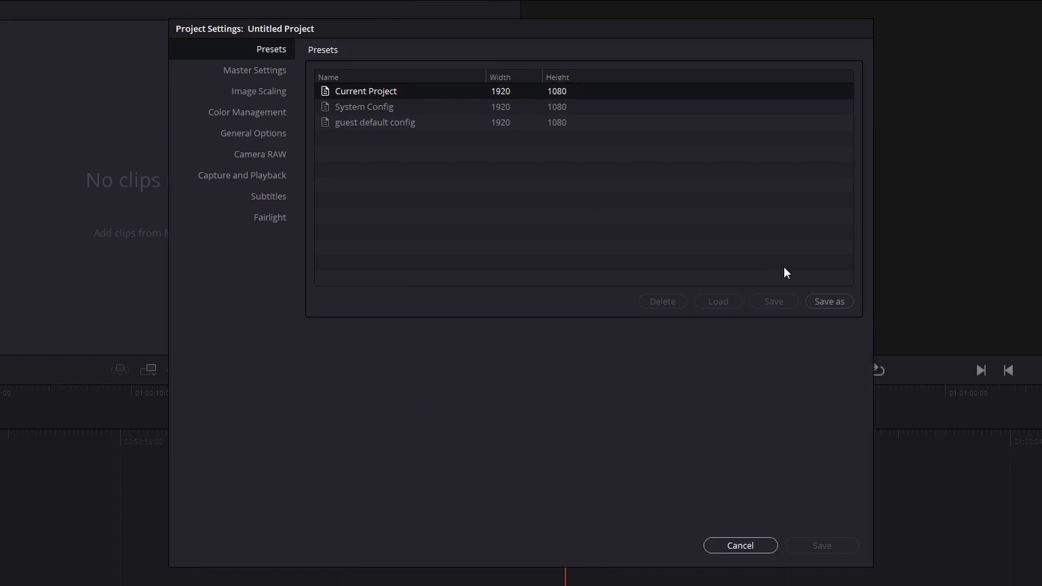
pyautogui.click(831, 302)
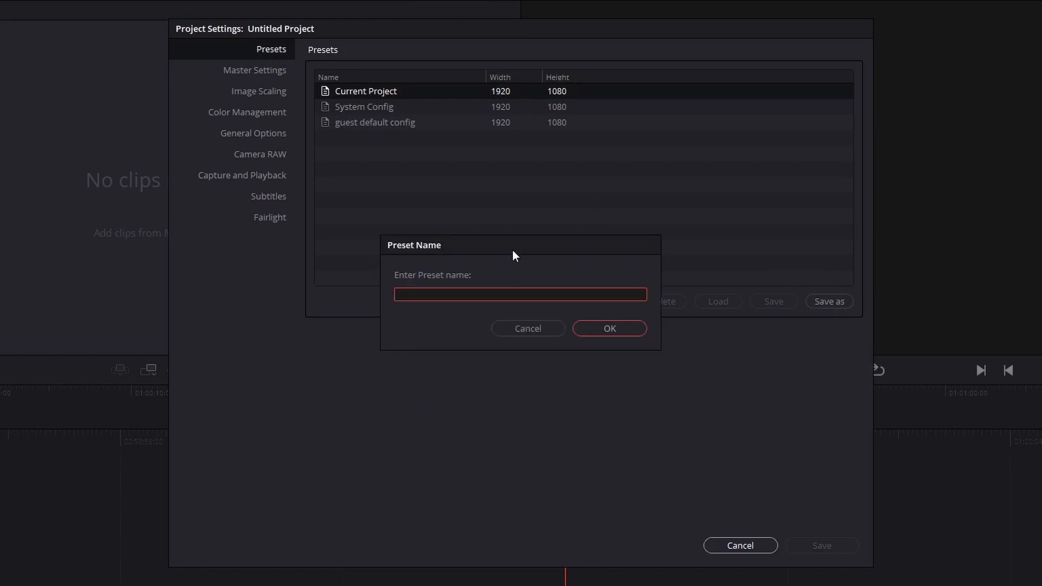
pyautogui.write('1080p 25fps')
pyautogui.click(609, 327)
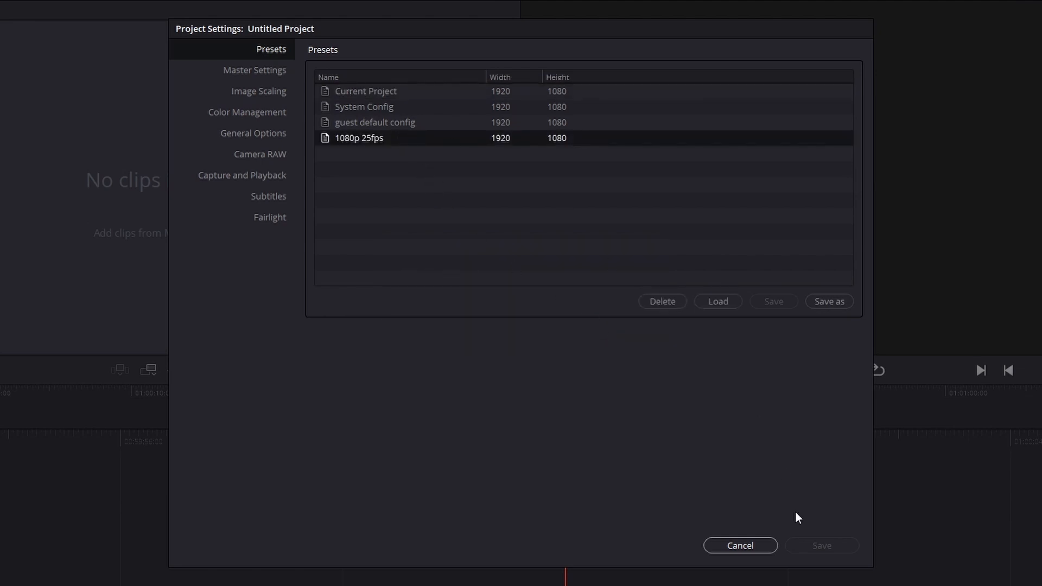
pyautogui.click(751, 545)
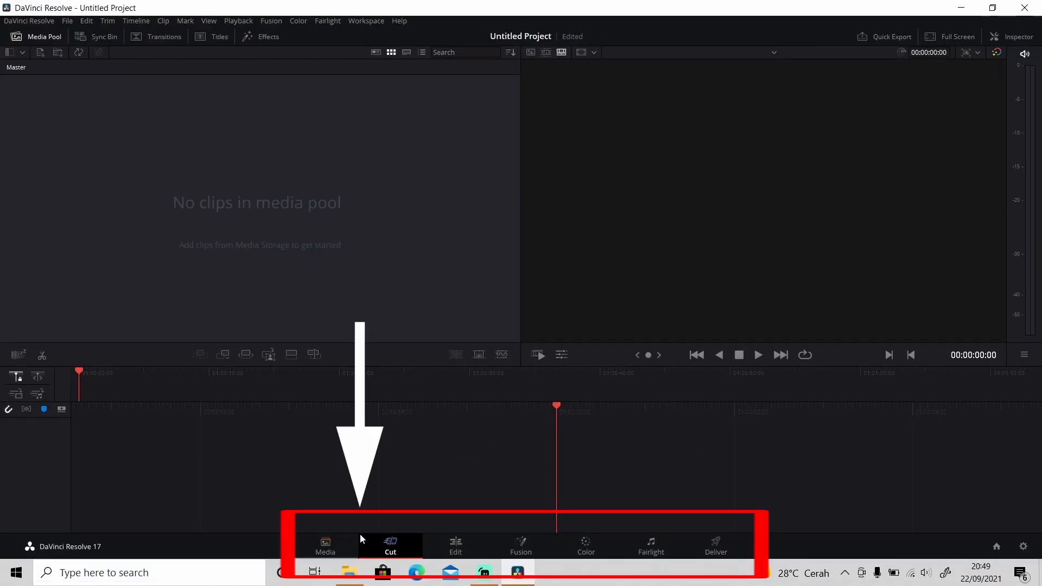
# Step: Look through the Media, Cut, Edit, Fusion, Color, Fairlight and Deliver workspaces and return to the Edit page
pyautogui.click(451, 543)
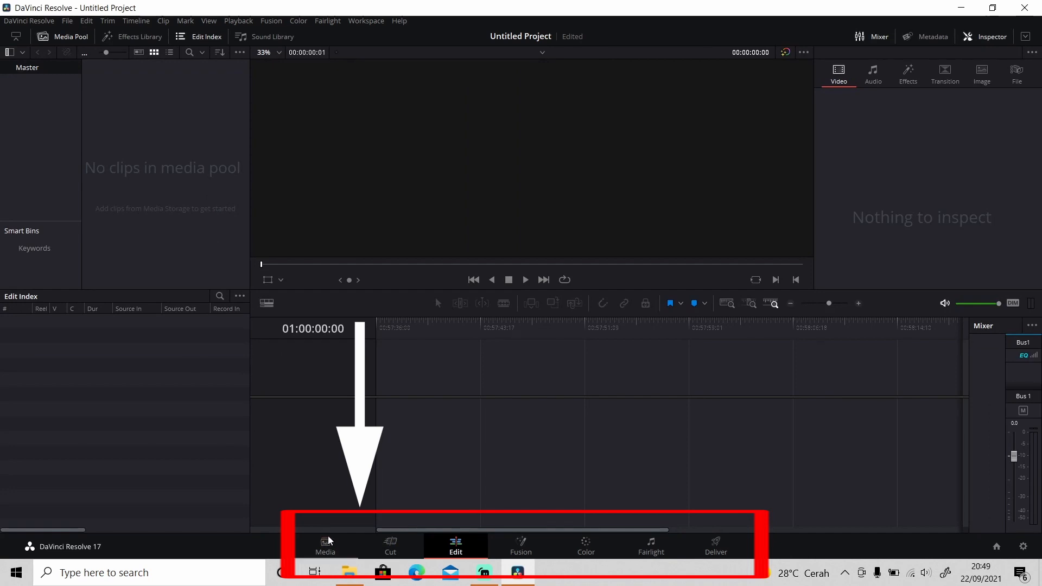
pyautogui.click(327, 541)
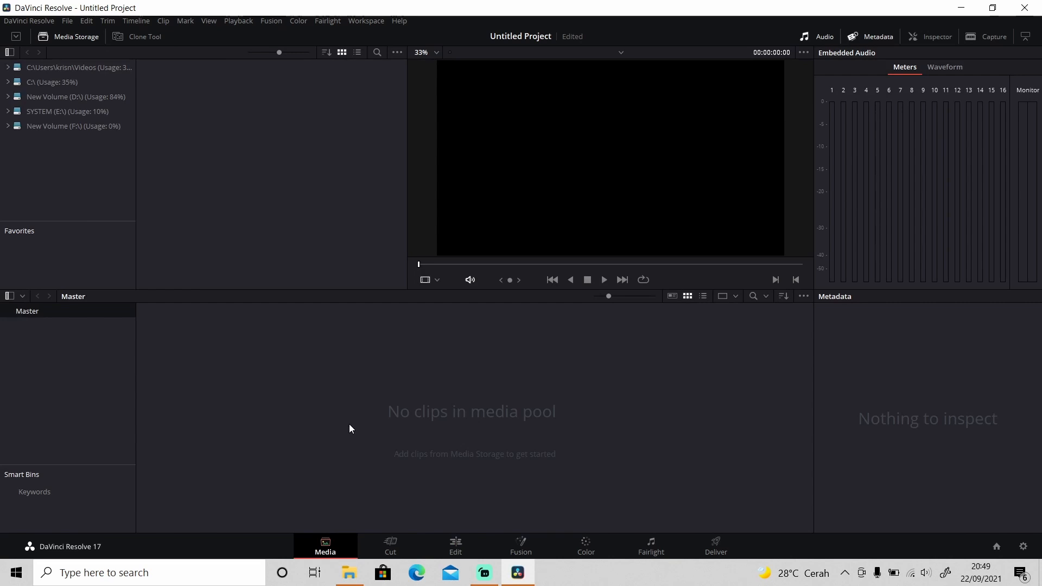
pyautogui.click(392, 546)
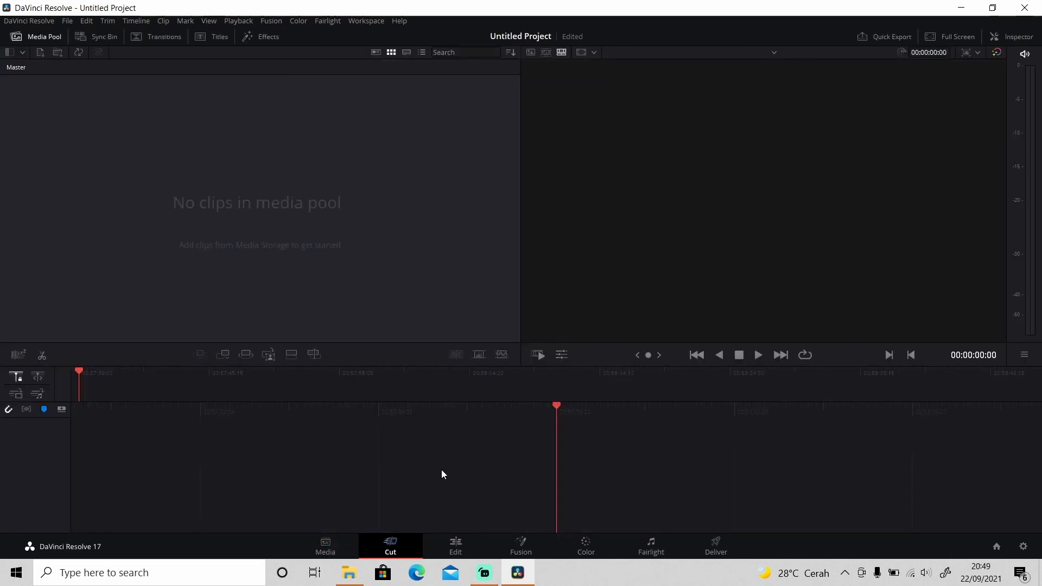
pyautogui.click(463, 544)
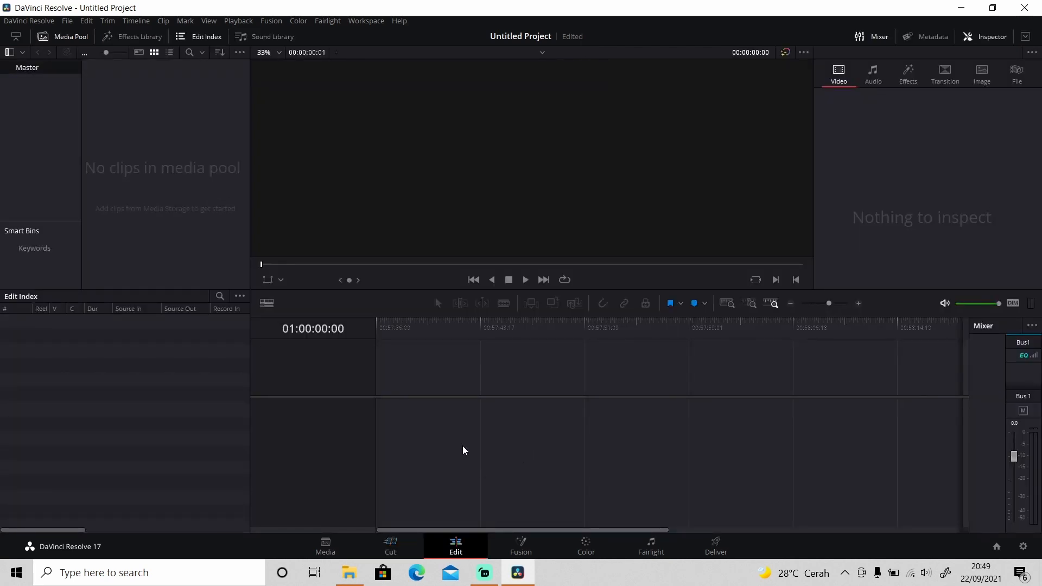
pyautogui.click(520, 546)
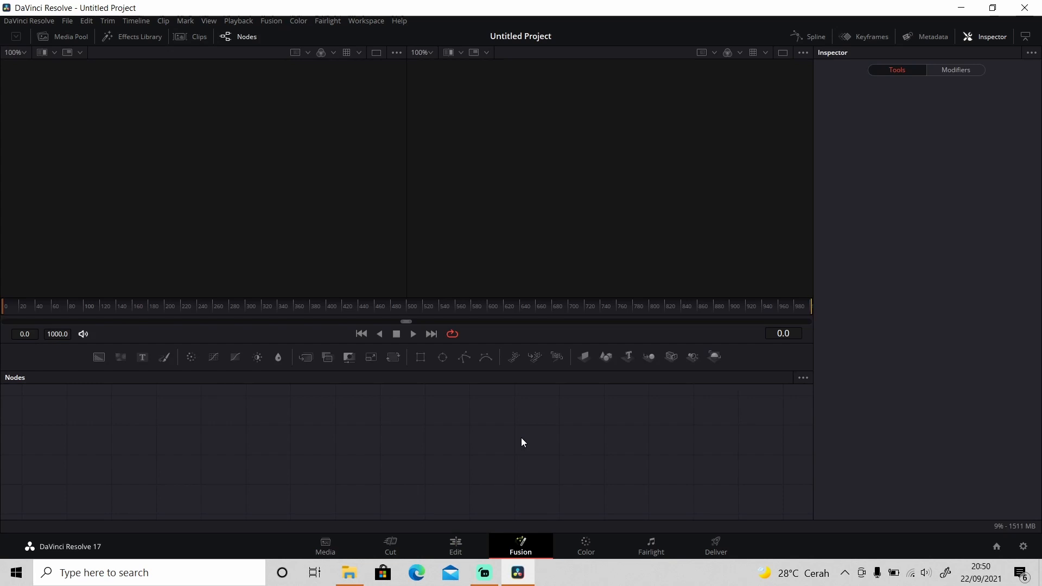
pyautogui.click(585, 547)
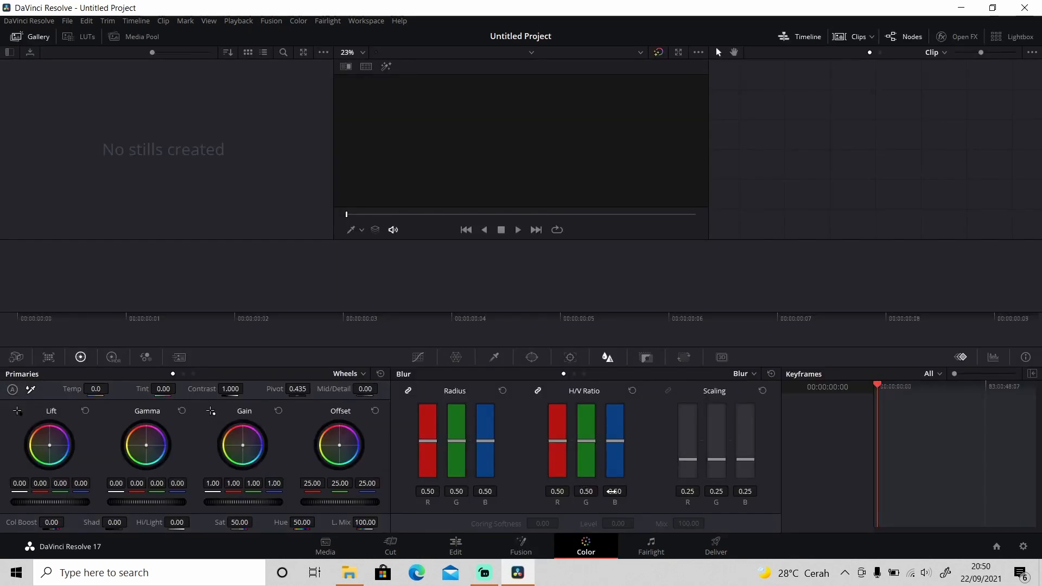
pyautogui.click(651, 547)
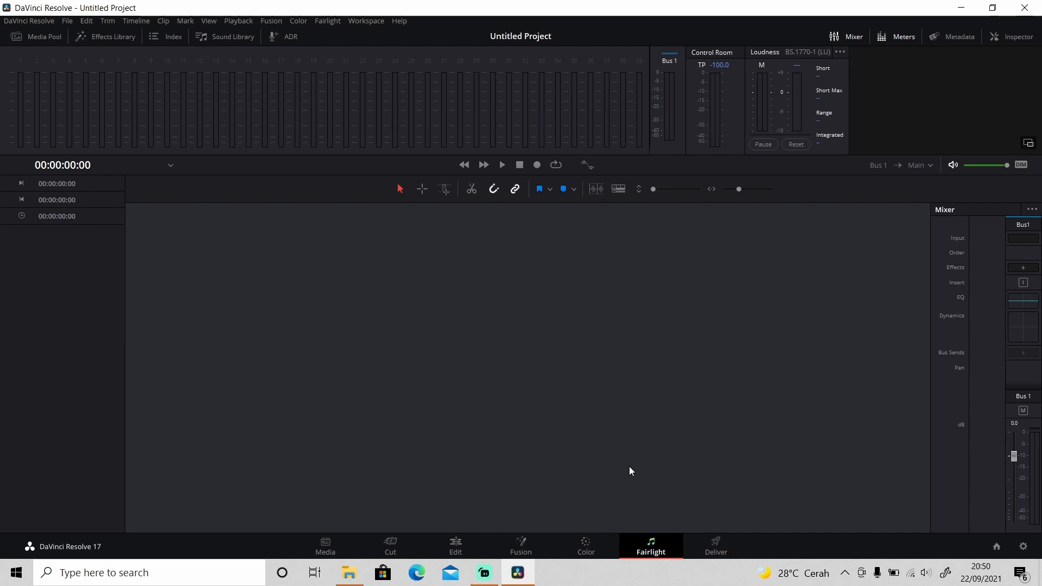
pyautogui.click(717, 540)
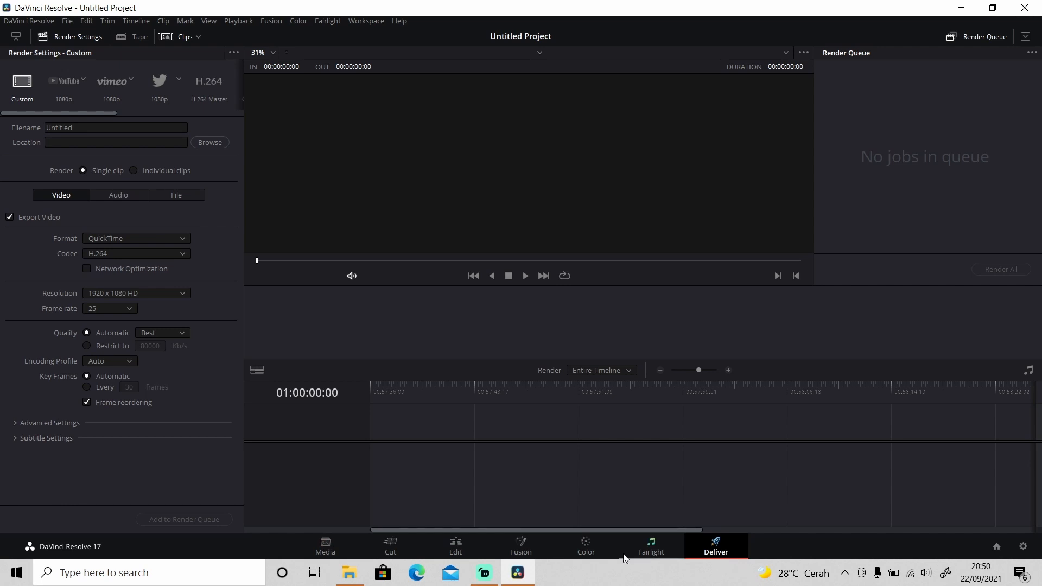
pyautogui.click(456, 548)
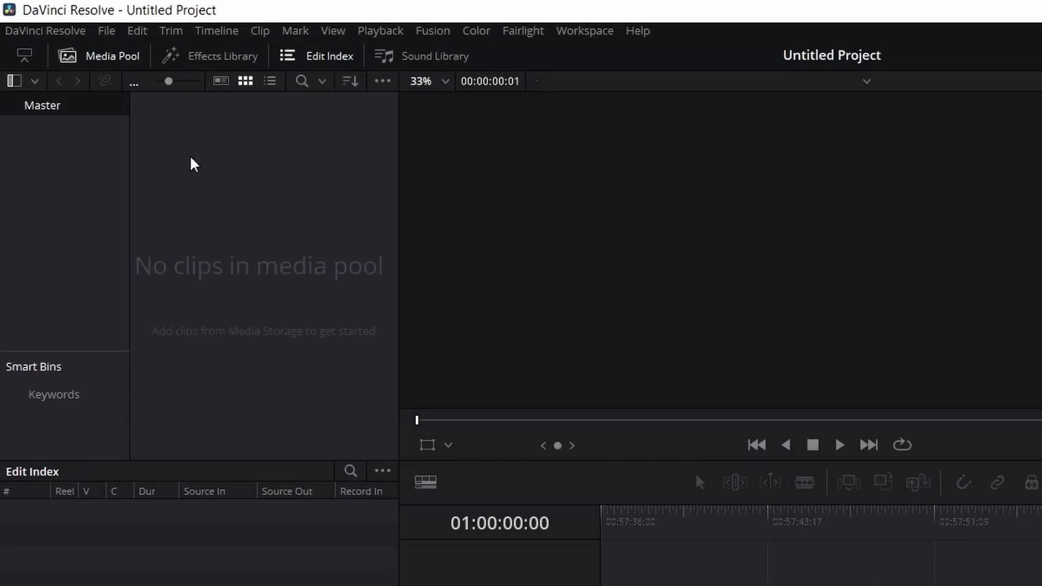
# Step: Preview the Effects Library, Sound Library, Media Pool and Edit Index areas of the Edit page by toggling their display
pyautogui.click(239, 56)
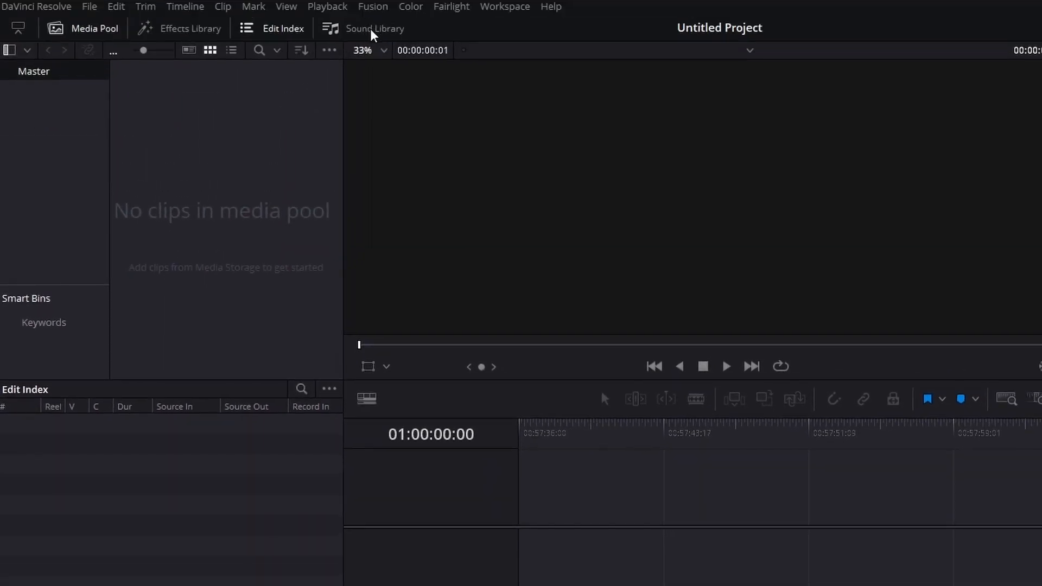
pyautogui.click(374, 34)
pyautogui.click(89, 32)
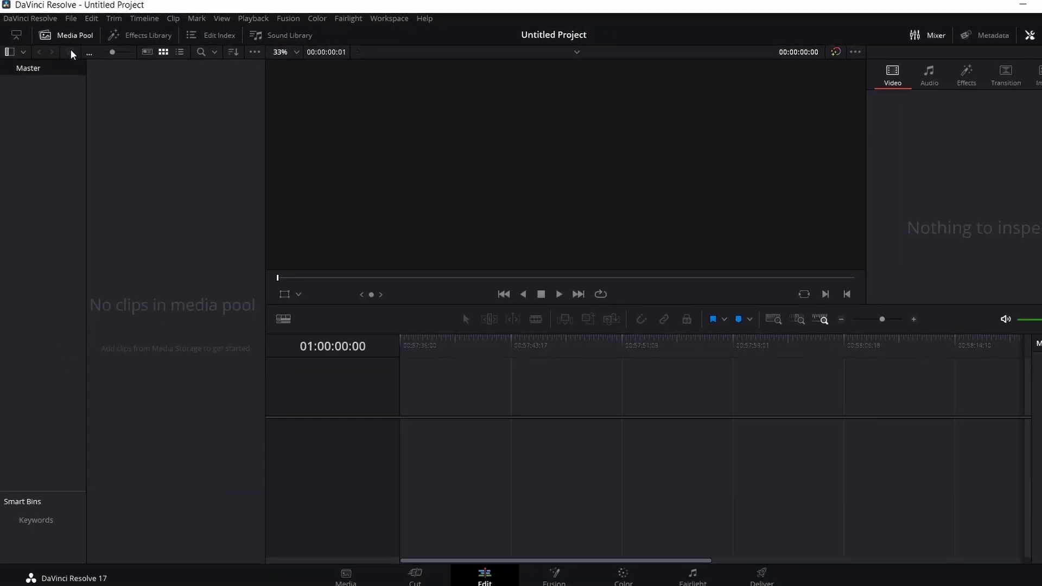
pyautogui.click(196, 38)
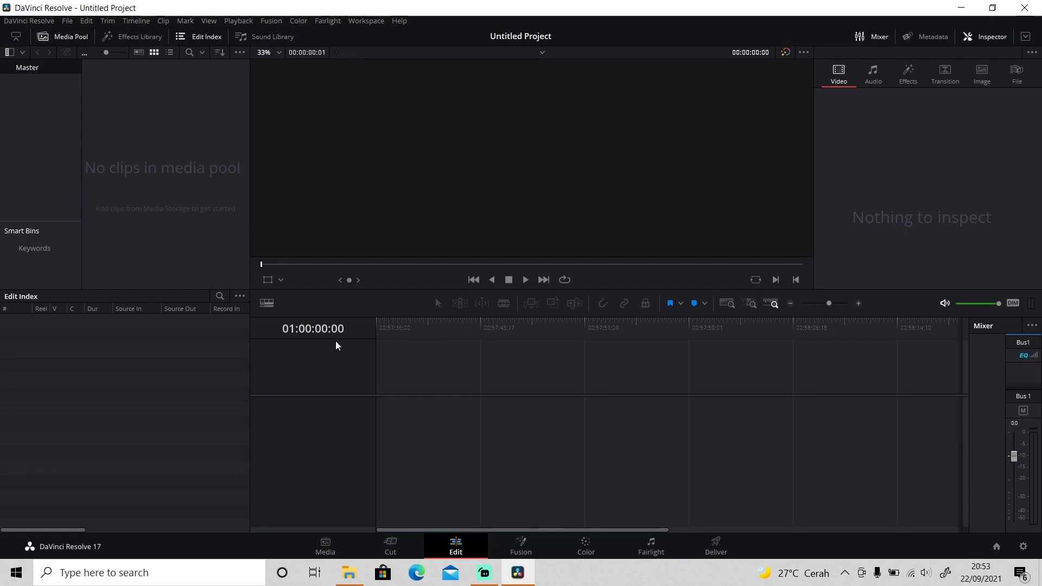
# Step: Create a bin named "Source" in the media pool's Master bin, check inside it and return to Master
pyautogui.rightClick(121, 144)
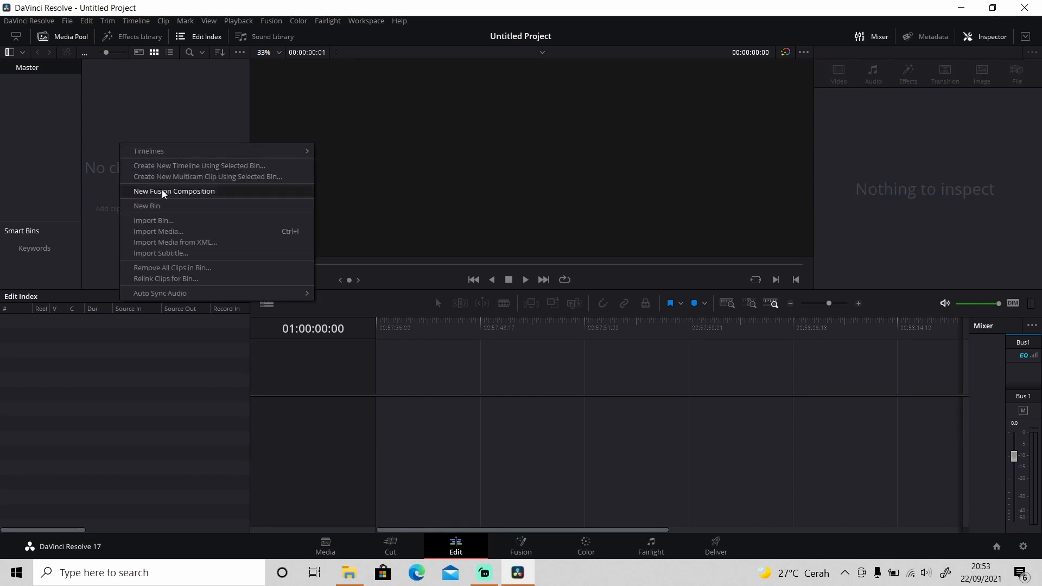
pyautogui.click(147, 206)
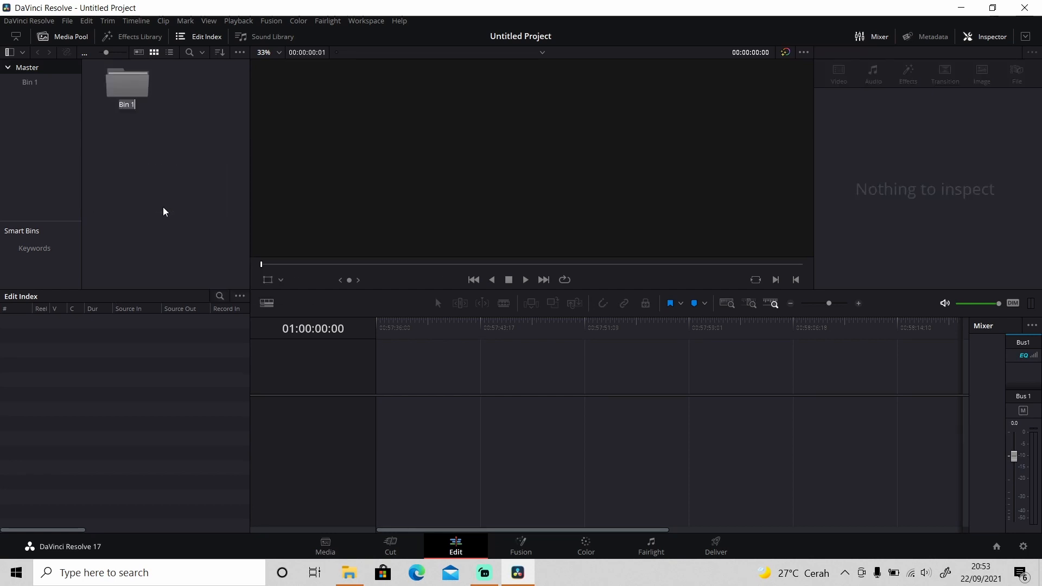
pyautogui.write('Source')
pyautogui.press('Return')
pyautogui.click(33, 83)
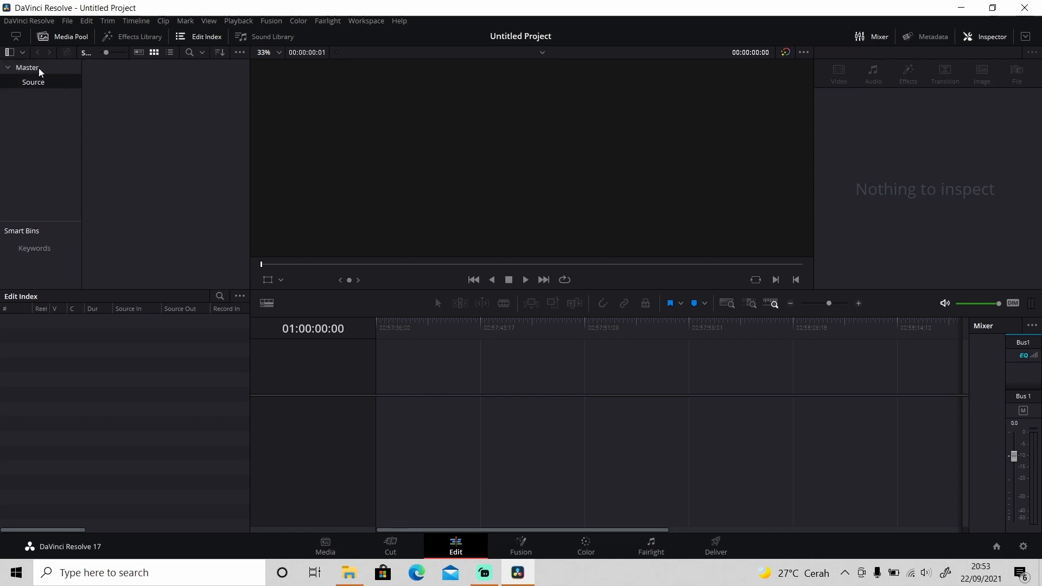
pyautogui.click(31, 69)
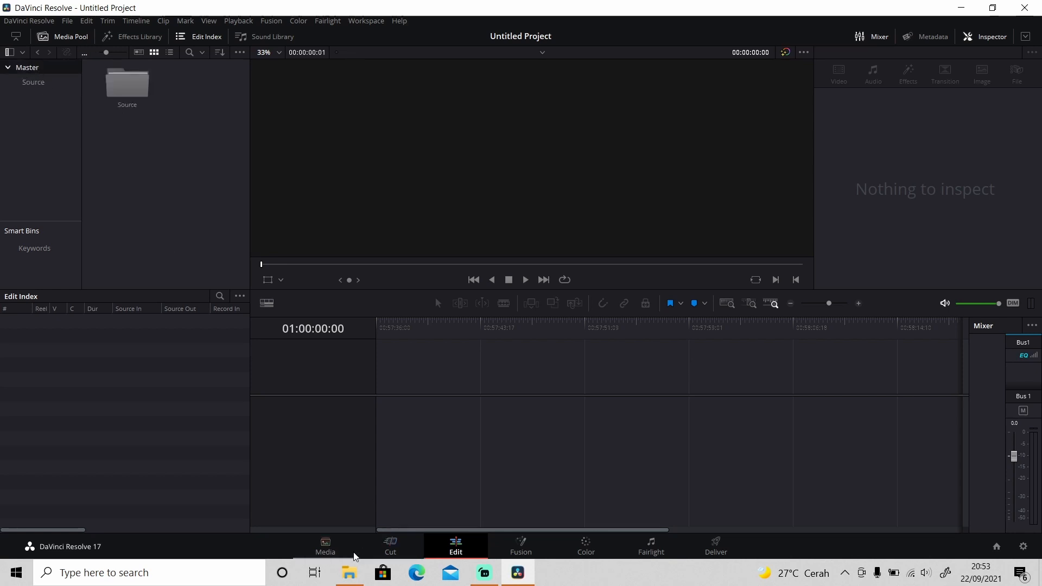
pyautogui.click(349, 572)
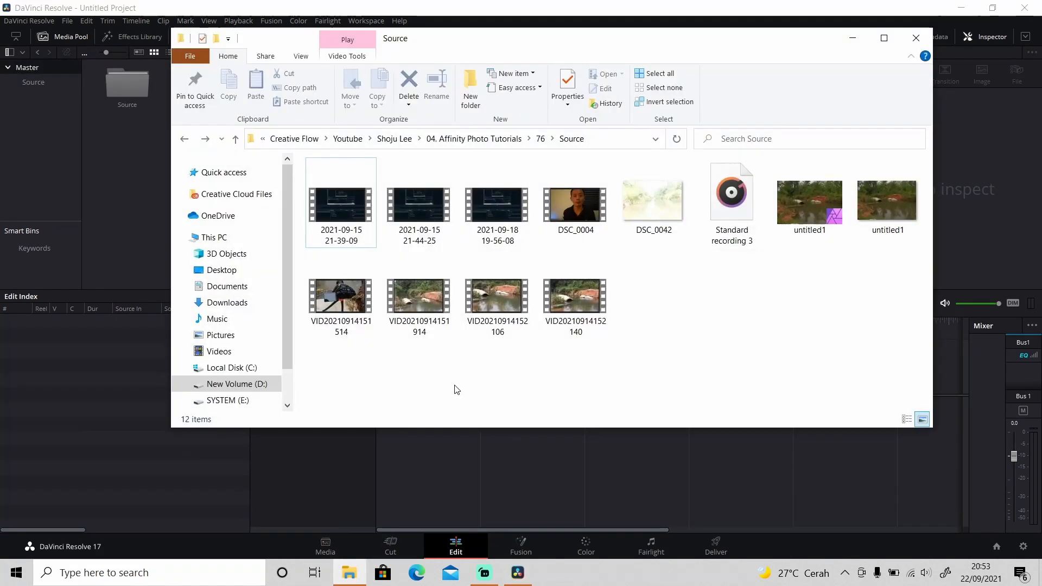
pyautogui.click(574, 217)
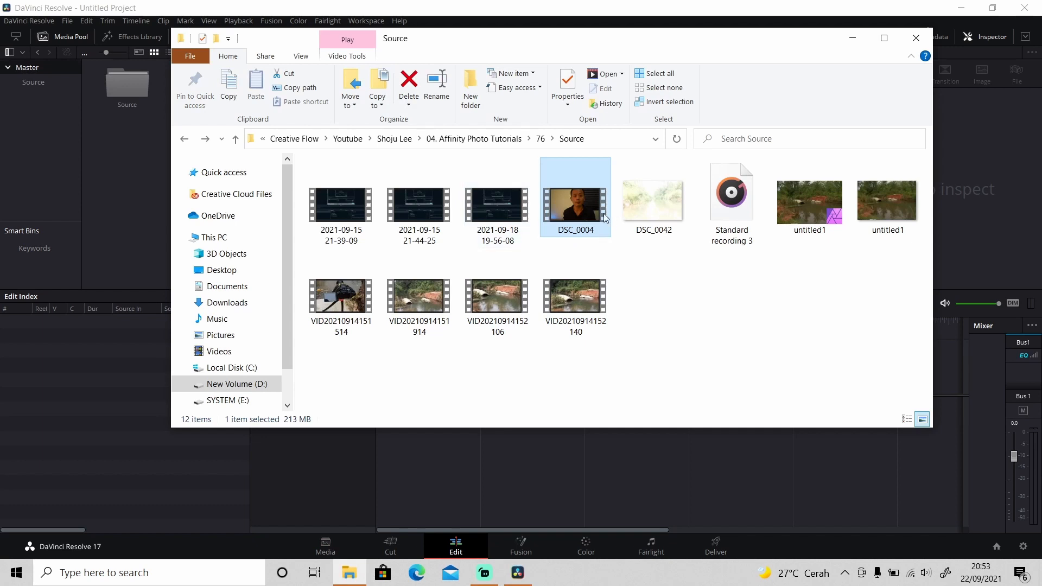
pyautogui.moveTo(602, 225); pyautogui.dragTo(133, 108)
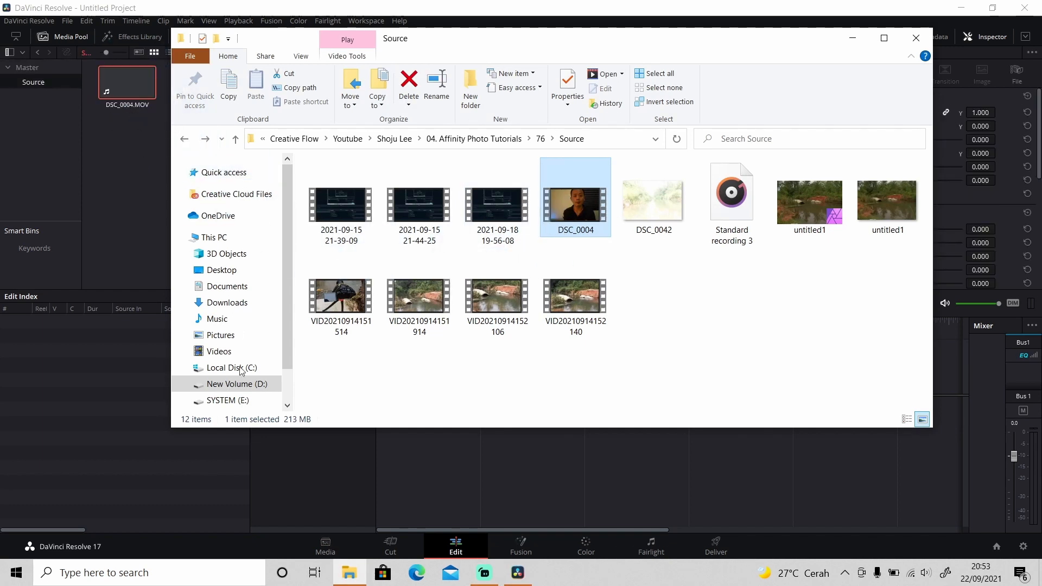
pyautogui.moveTo(350, 309); pyautogui.dragTo(134, 208)
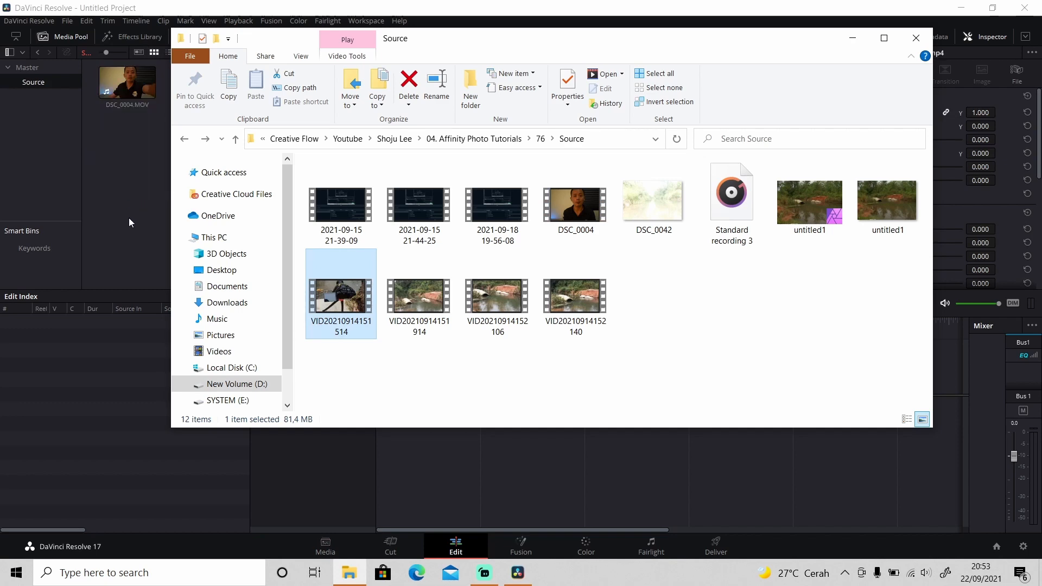
# Step: Return to DaVinci Resolve and place the DSC_0004.MOV clip at the start of the empty timeline
pyautogui.click(128, 217)
pyautogui.moveTo(135, 100); pyautogui.dragTo(382, 412)
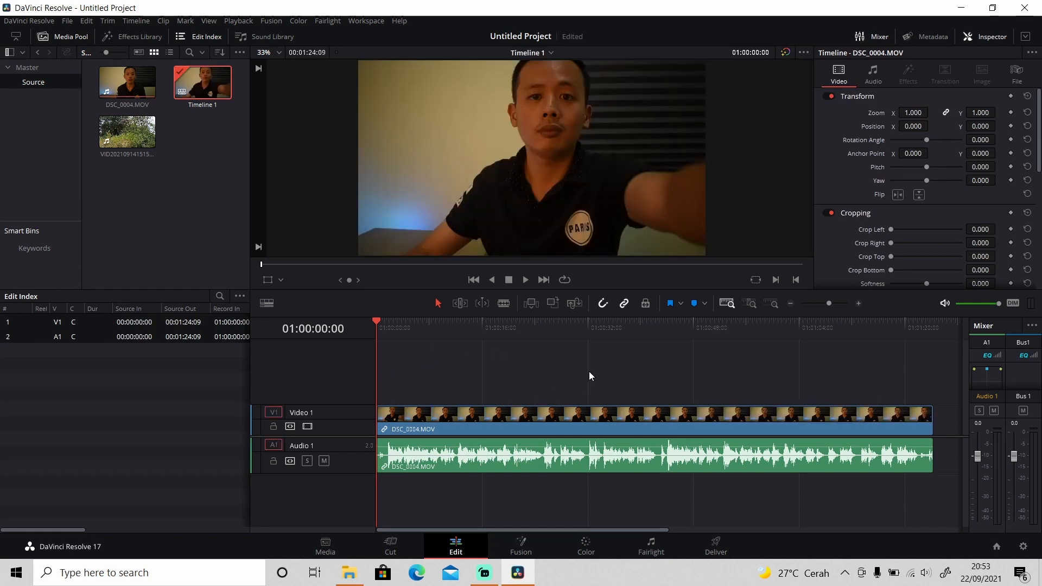
# Step: Try out the timeline view options, including hiding the audio waveforms and switching the video view to thumbnails and back to filmstrip
pyautogui.click(266, 303)
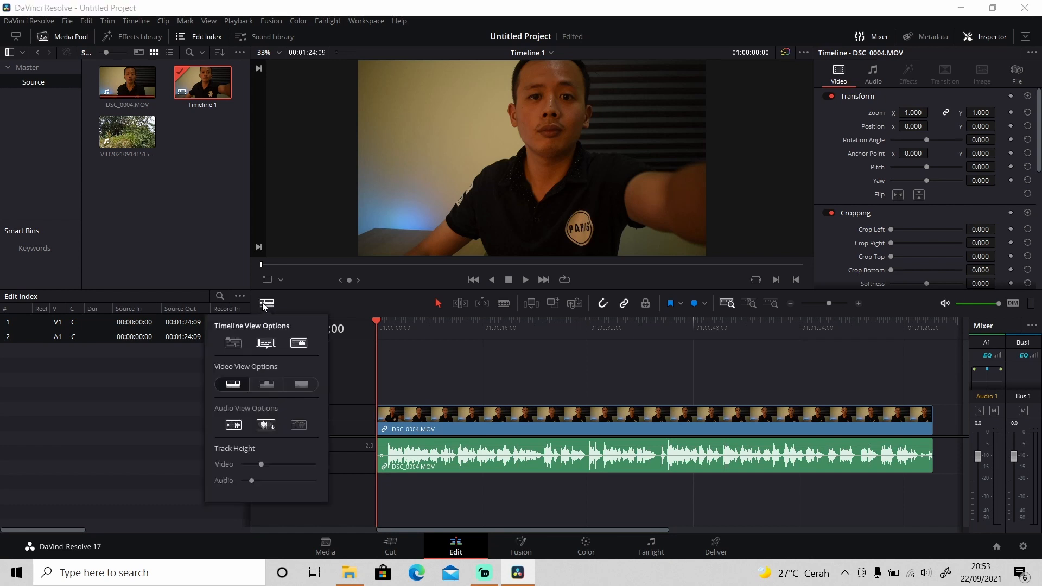
pyautogui.click(237, 349)
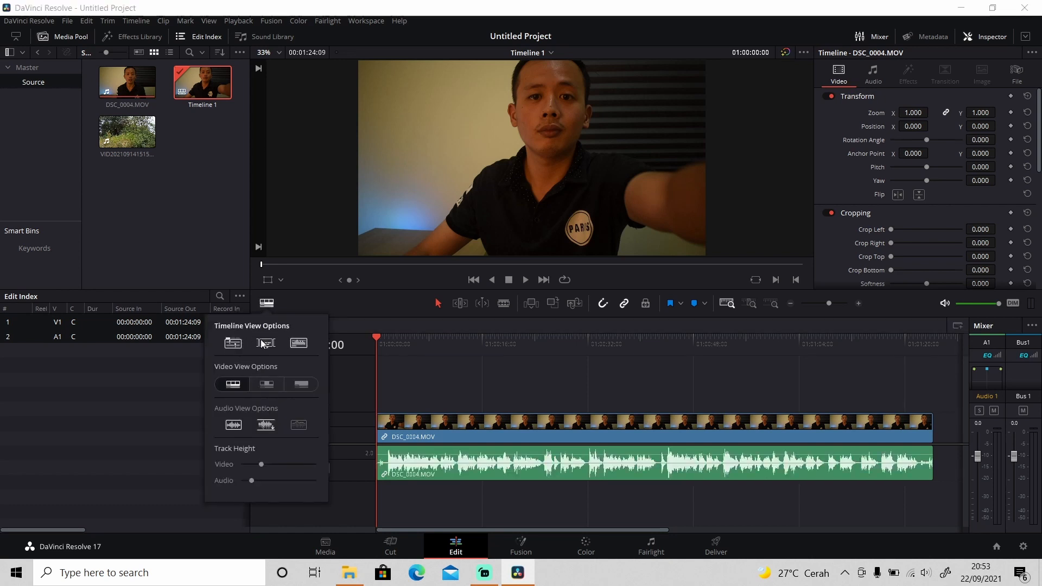
pyautogui.click(297, 345)
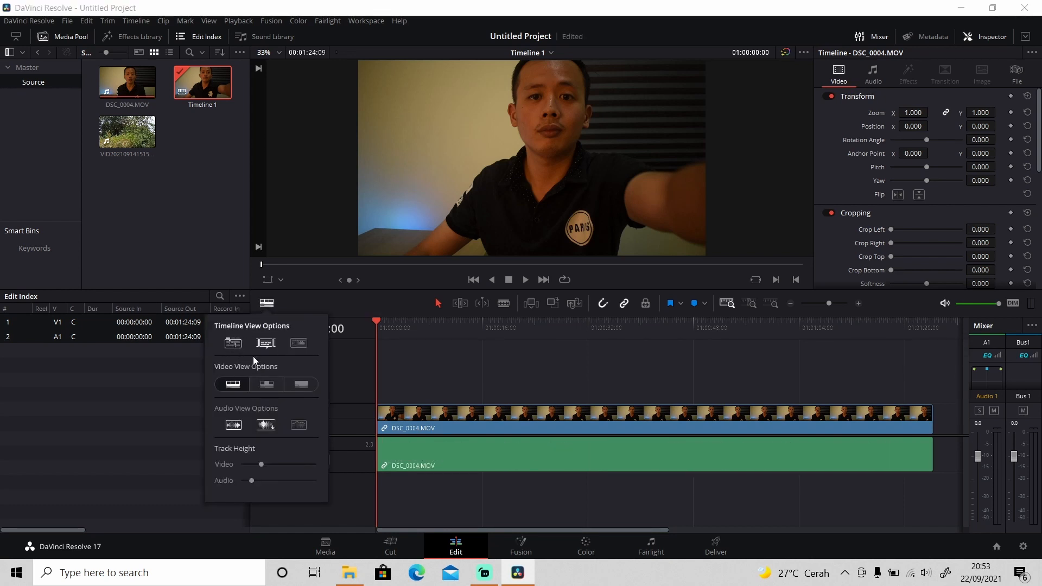
pyautogui.click(267, 384)
pyautogui.click(234, 385)
# Step: Adjust the audio view options, turn off stacked timelines and subtitle tracks, and show the audio waveforms in the timeline
pyautogui.click(266, 426)
pyautogui.click(235, 425)
pyautogui.click(298, 425)
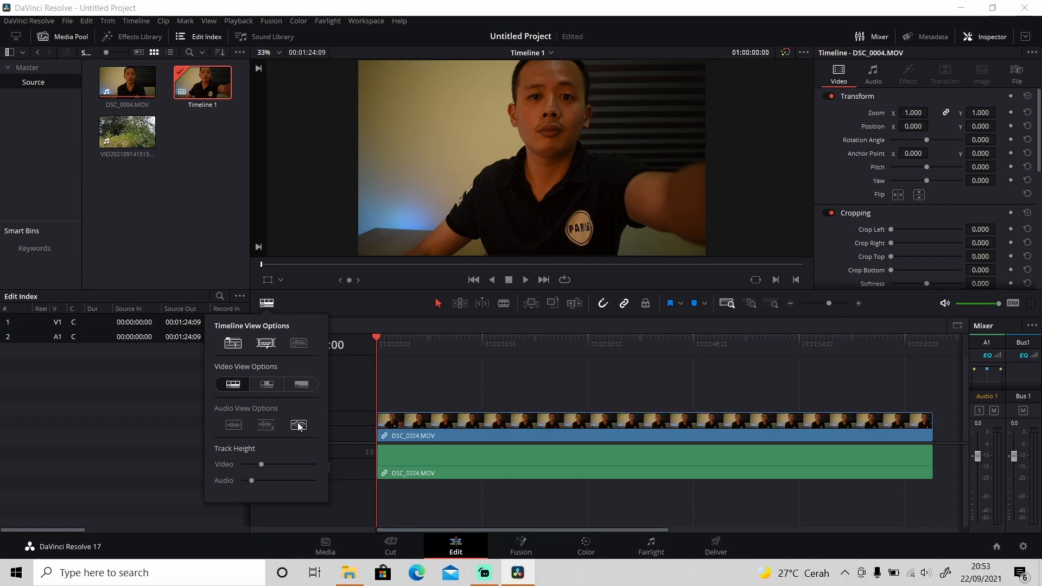
pyautogui.click(264, 345)
pyautogui.click(236, 344)
pyautogui.click(297, 343)
pyautogui.click(234, 425)
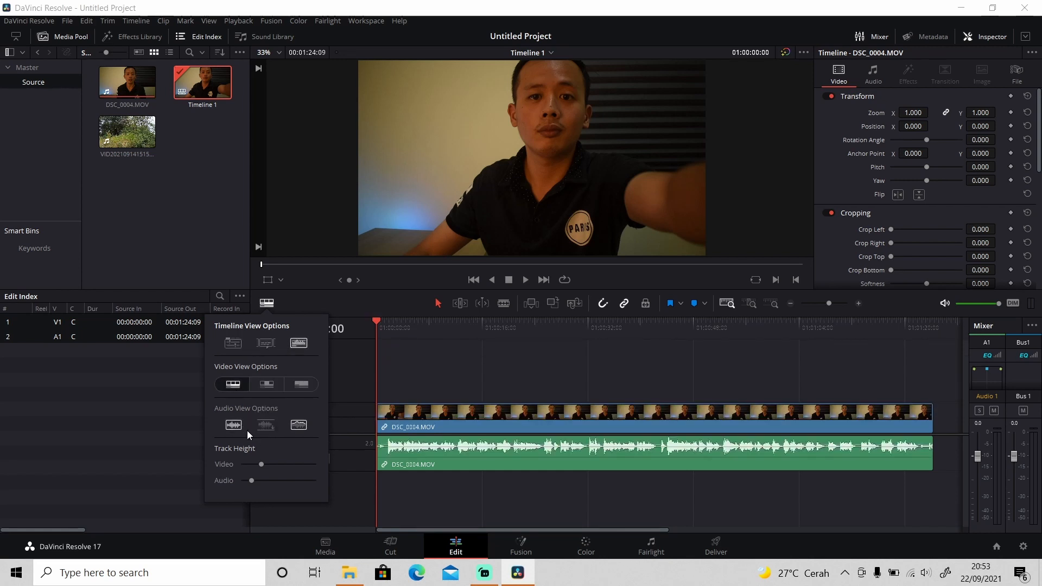
# Step: Turn on the full waveform display for audio clips and slightly adjust the video and audio track heights
pyautogui.click(265, 425)
pyautogui.moveTo(265, 462); pyautogui.dragTo(253, 480)
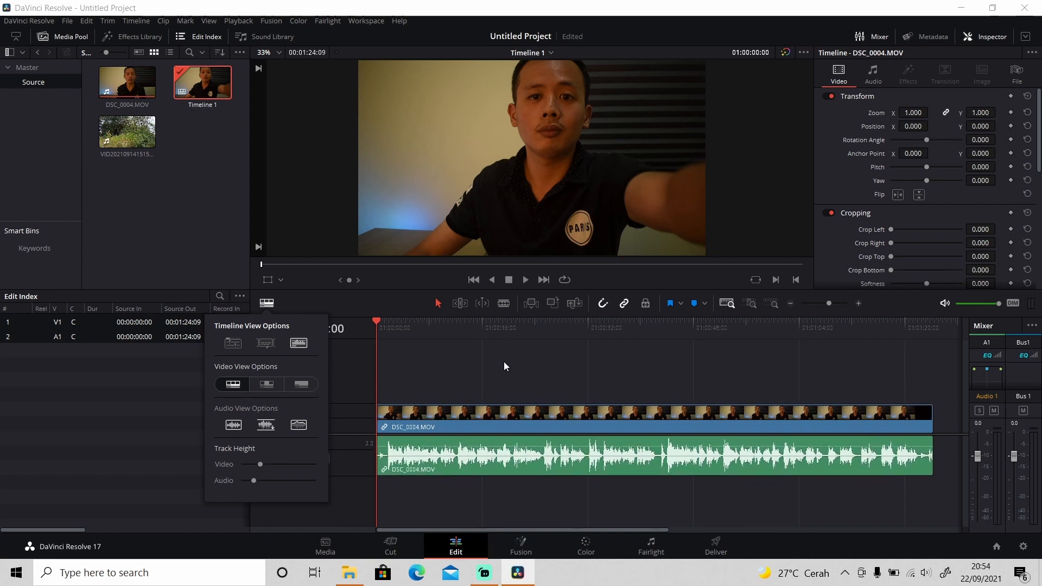
pyautogui.click(499, 376)
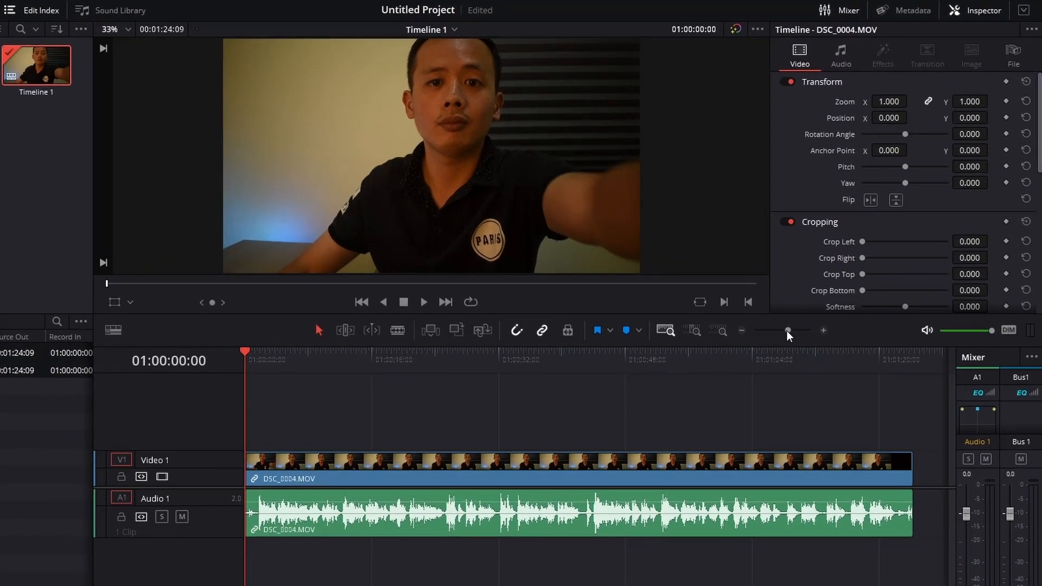
# Step: Try the zoom slider and the full extent, custom and detail zooms, mute Audio 1, and return to full extent zoom
pyautogui.moveTo(788, 331)
pyautogui.mouseDown()
pyautogui.moveTo(774, 330)
pyautogui.moveTo(787, 330)
pyautogui.mouseUp()
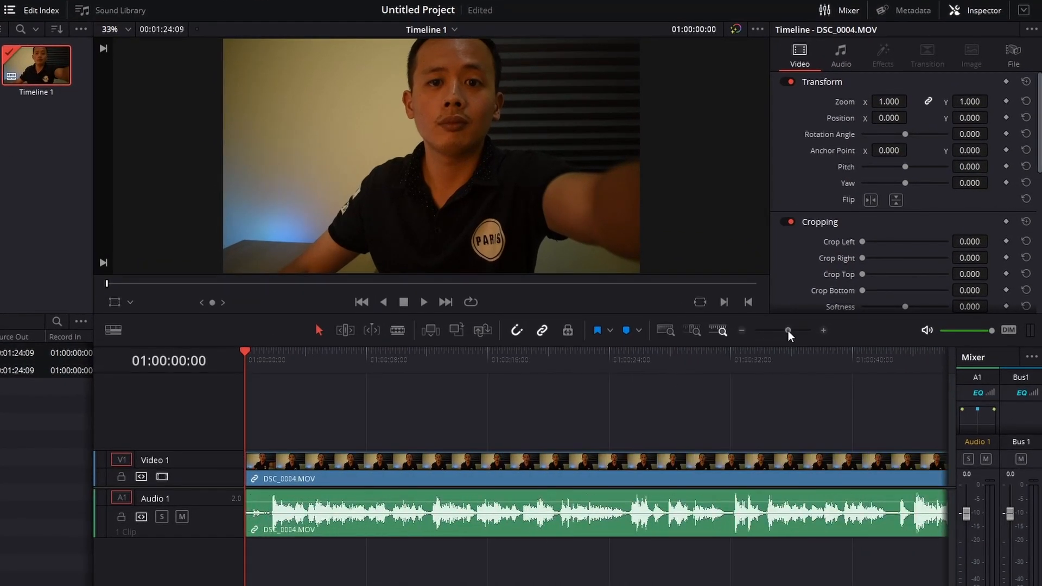
pyautogui.click(666, 331)
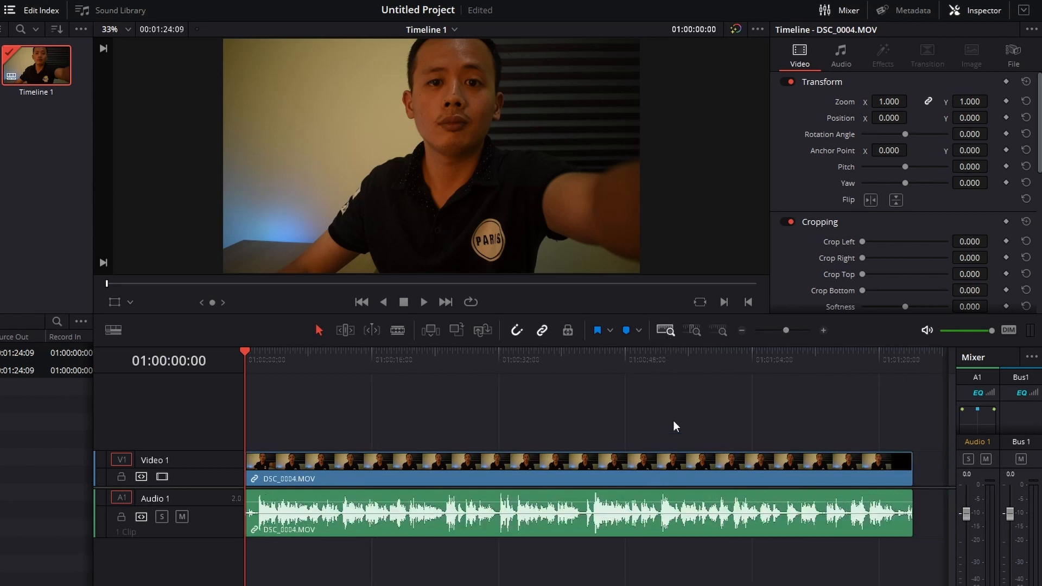
pyautogui.click(718, 332)
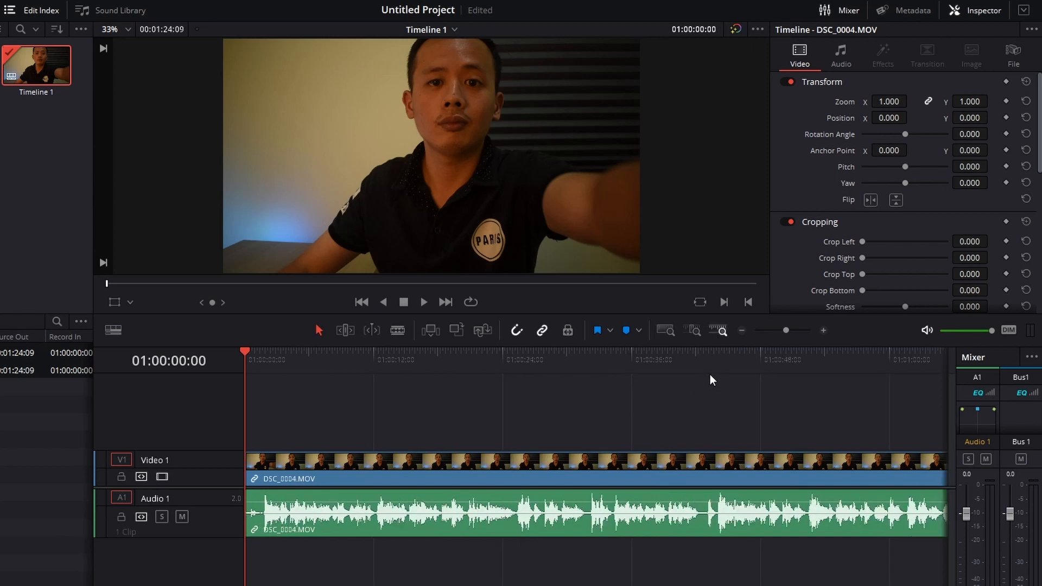
pyautogui.click(452, 359)
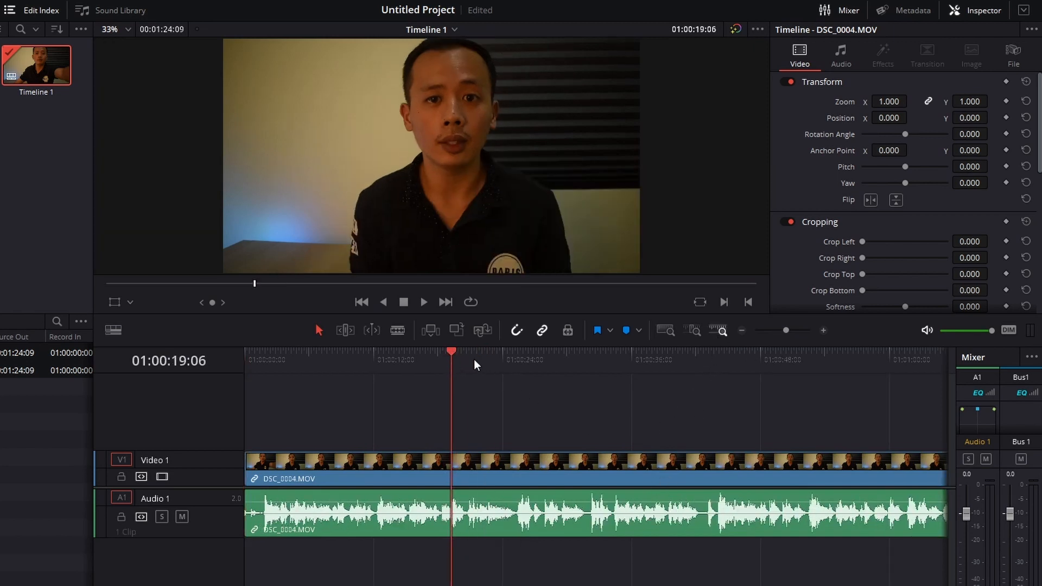
pyautogui.click(694, 330)
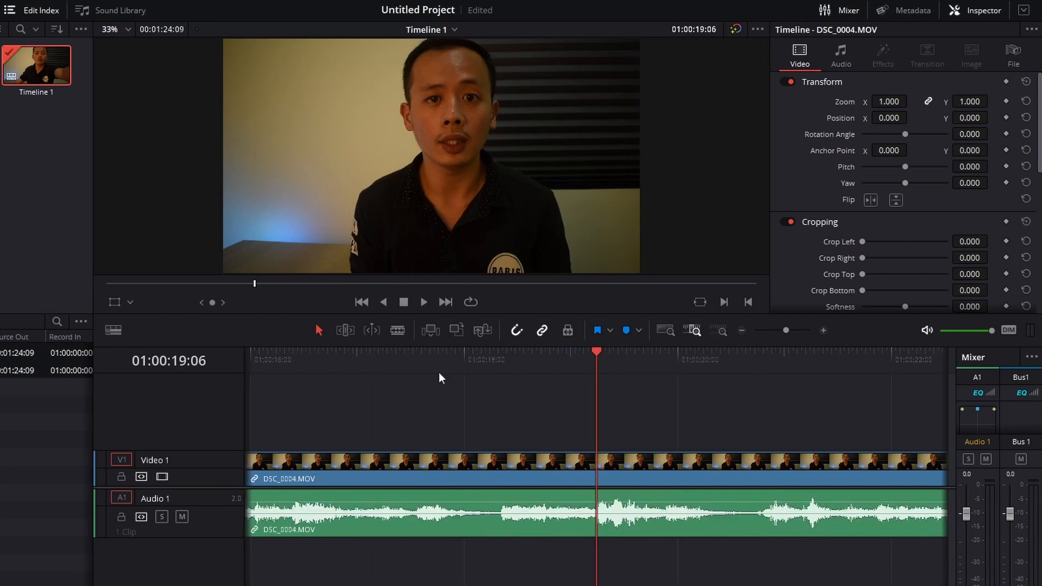
pyautogui.click(180, 516)
pyautogui.click(667, 330)
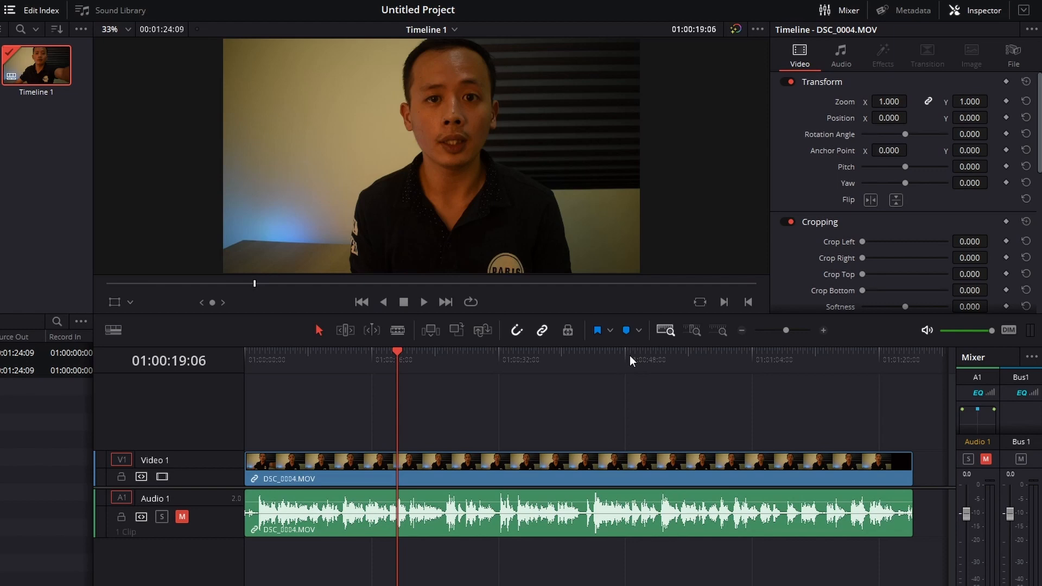
# Step: Play the timeline from 01:00:19:06, add three blue markers during playback, and stop at 01:00:25:10
pyautogui.press('space')
pyautogui.press('m')
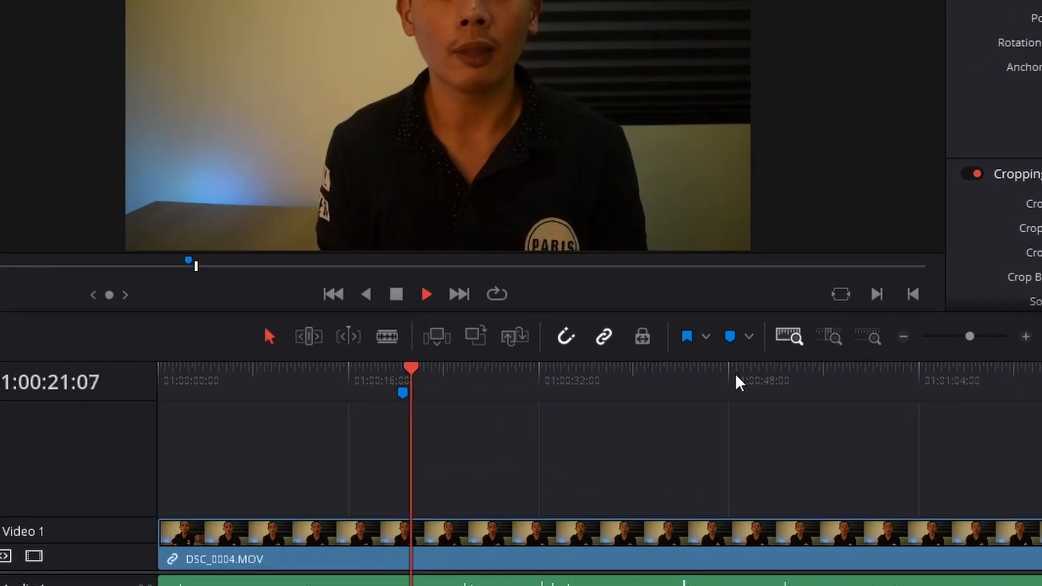
pyautogui.press('m')
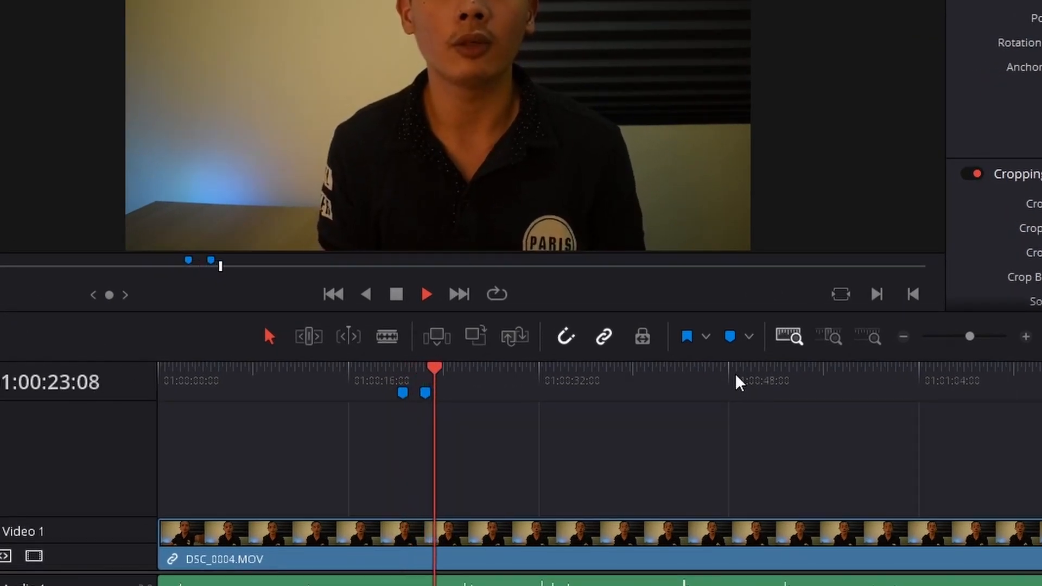
pyautogui.press('m')
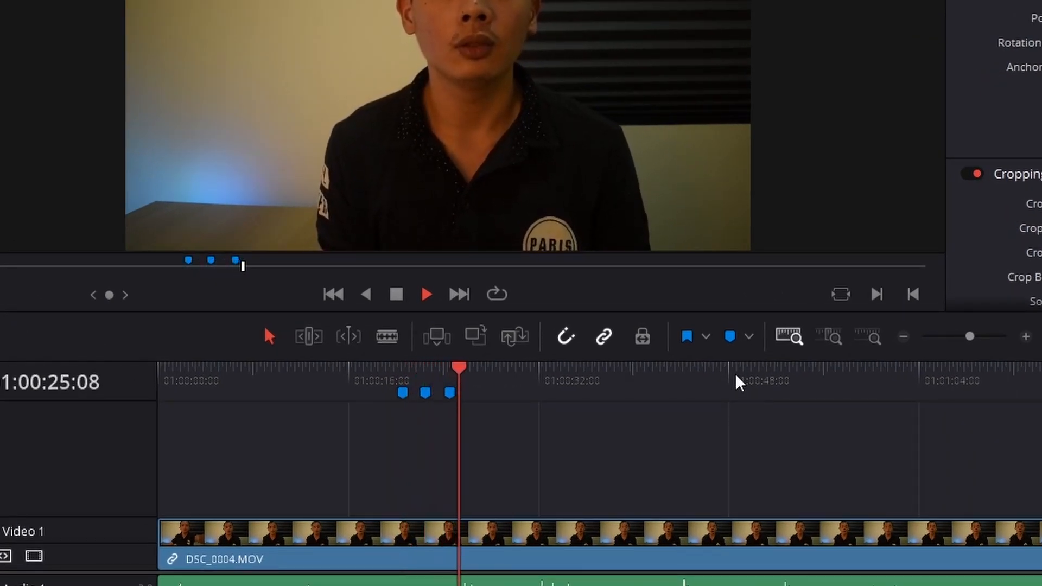
pyautogui.press('space')
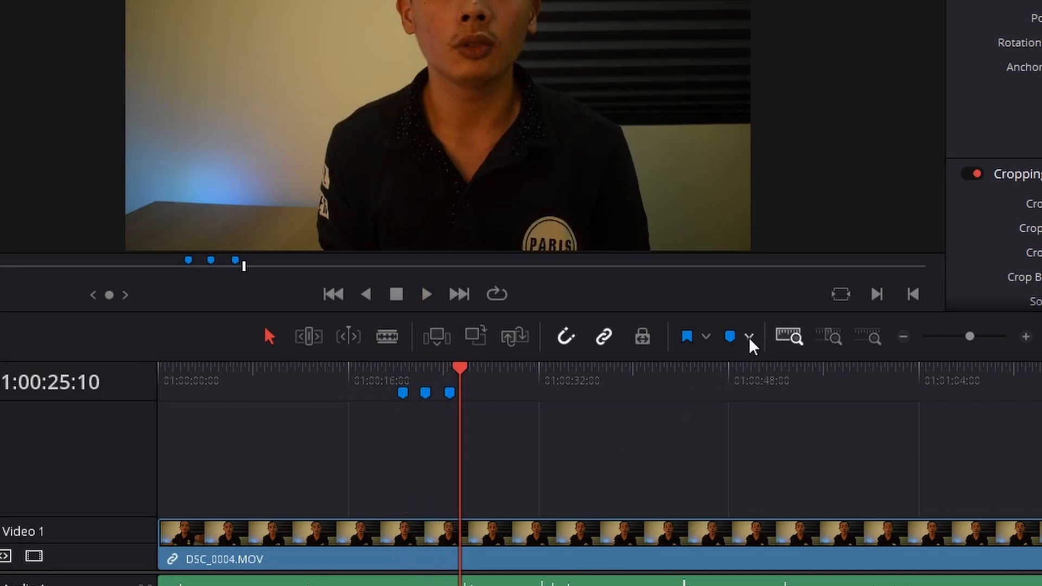
# Step: Look over the marker colour choices, delete the third timeline marker, and clear all remaining markers
pyautogui.click(750, 339)
pyautogui.click(724, 309)
pyautogui.click(749, 339)
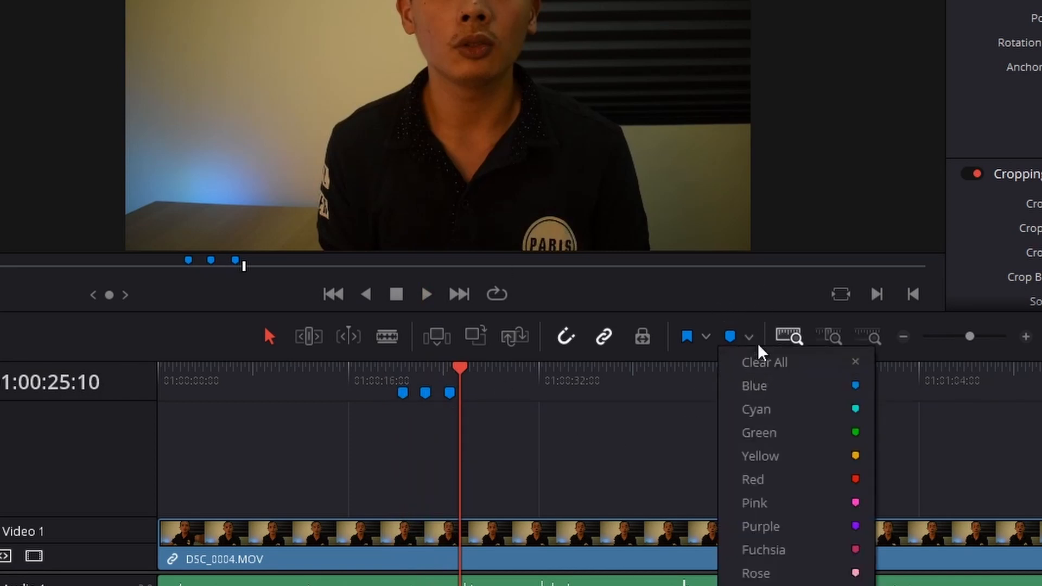
pyautogui.click(742, 311)
pyautogui.click(449, 392)
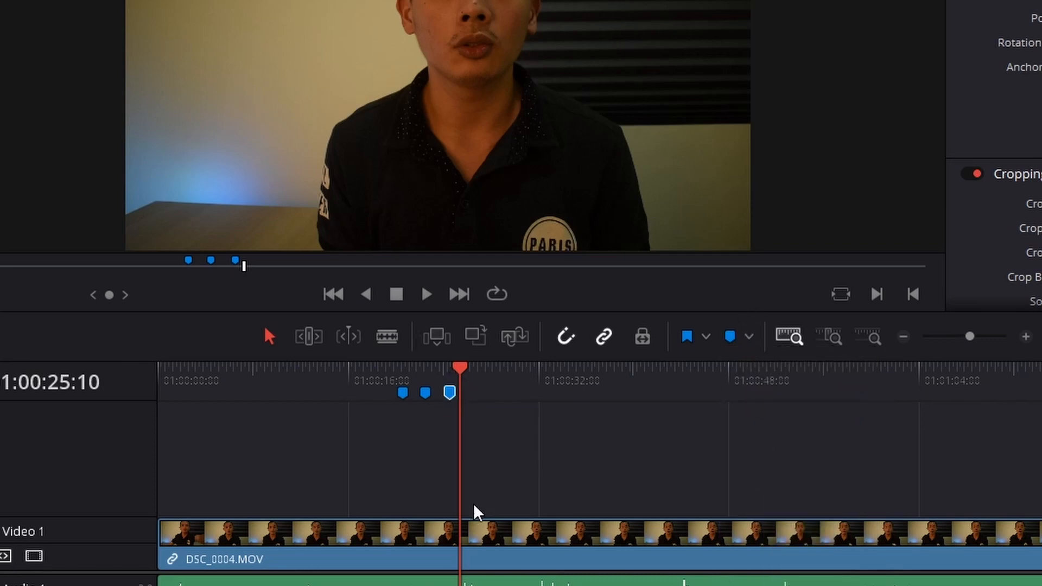
pyautogui.press('Delete')
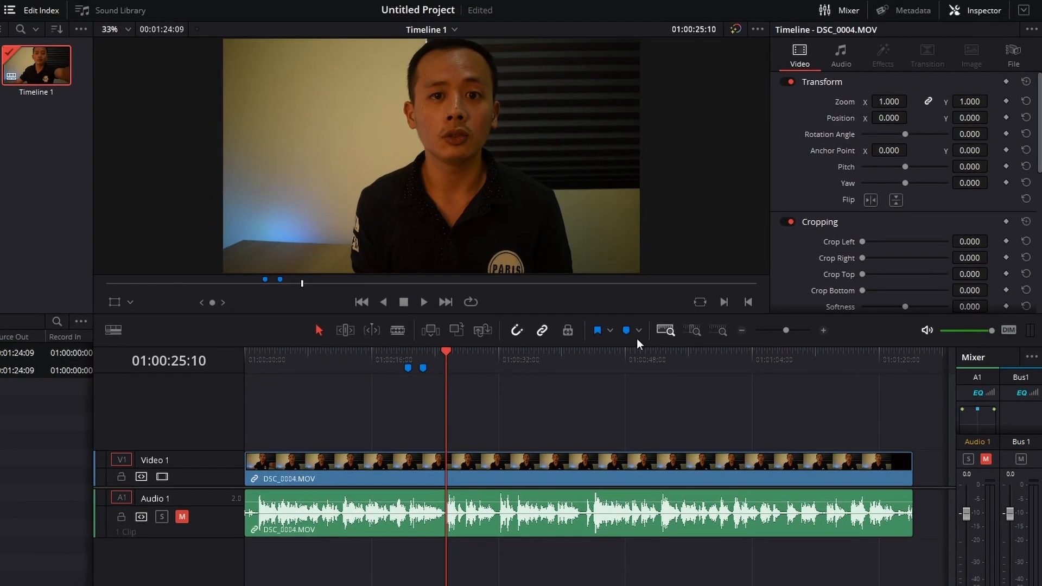
pyautogui.click(674, 333)
pyautogui.click(683, 356)
# Step: Add a blue flag to the DSC_0004.MOV clip, clear all its flags, and deselect the clip
pyautogui.click(571, 463)
pyautogui.click(597, 330)
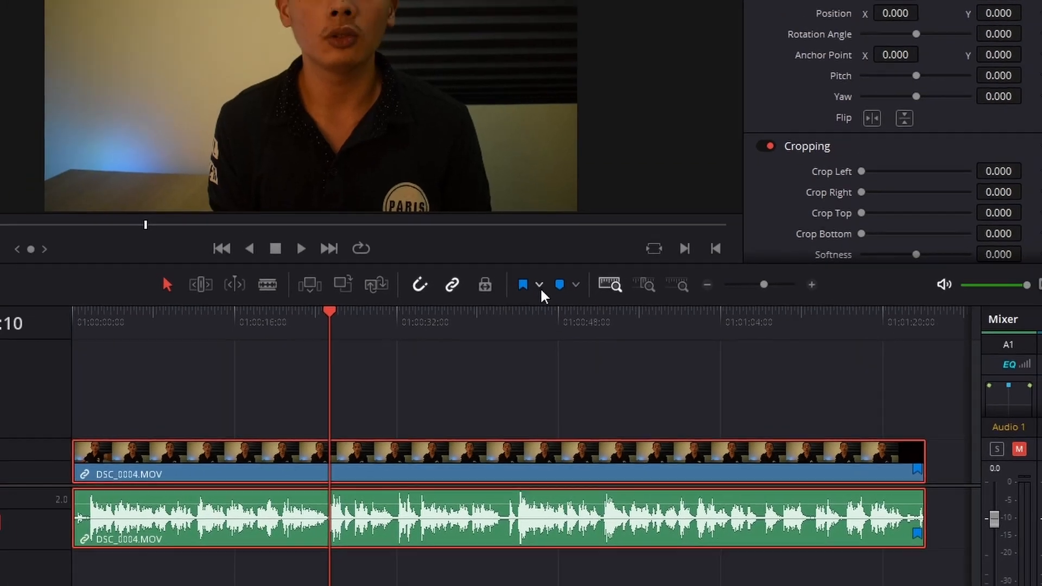
pyautogui.click(482, 248)
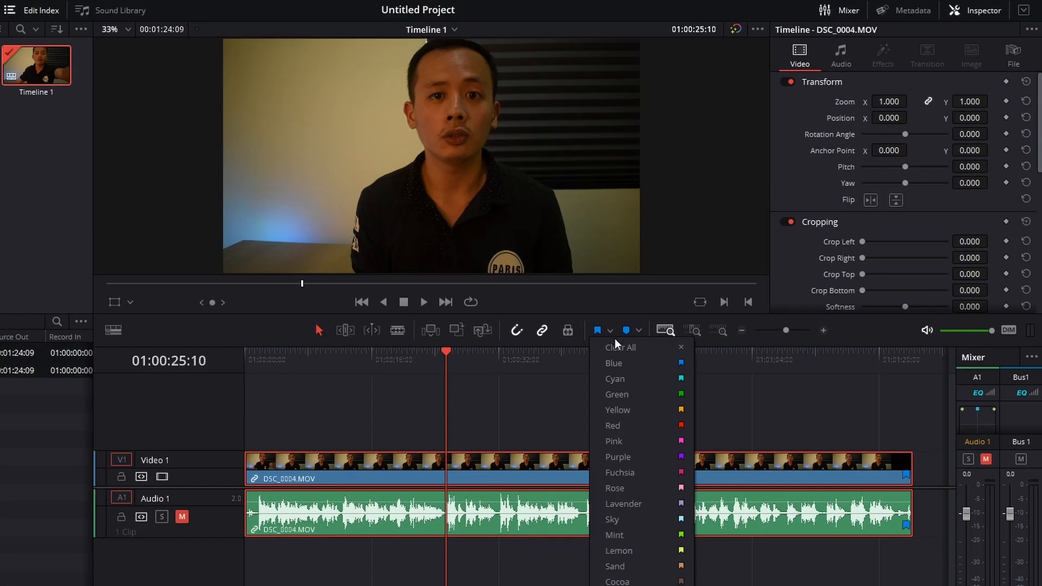
pyautogui.click(614, 346)
pyautogui.click(607, 412)
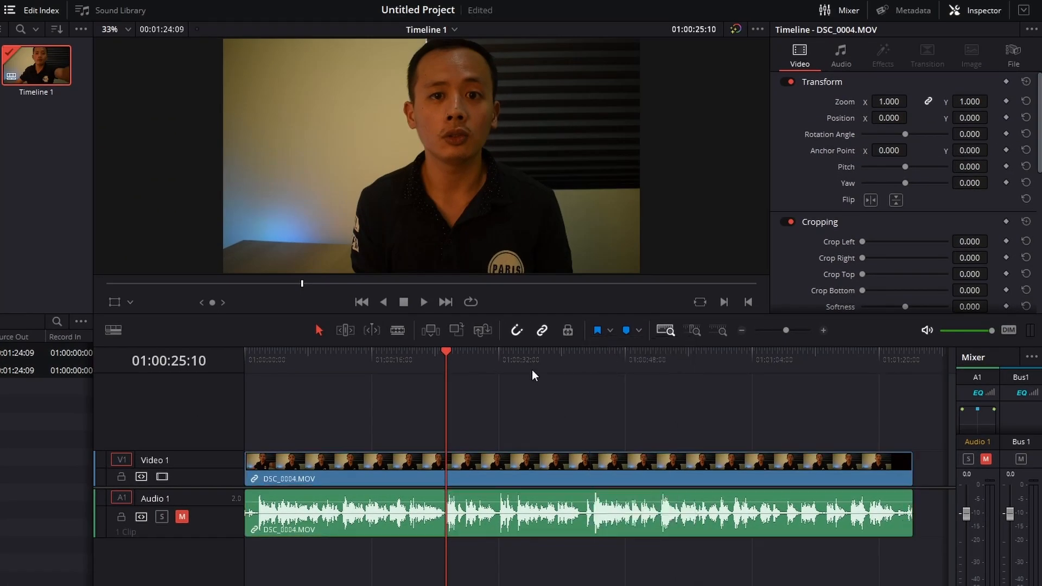
# Step: Turn on position lock for the timeline tracks and unlock only the Video 1 track
pyautogui.click(568, 332)
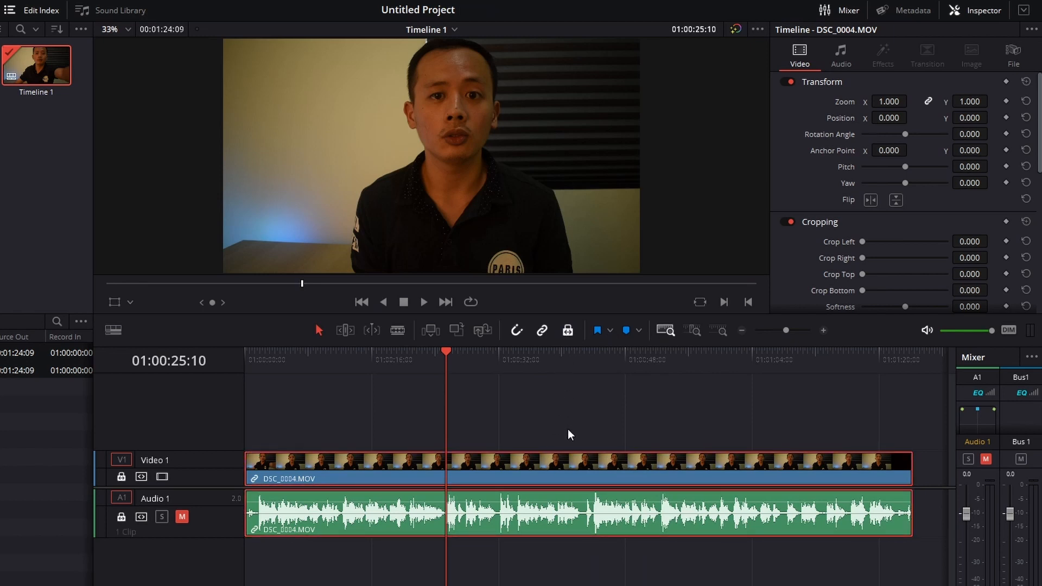
pyautogui.click(546, 474)
pyautogui.click(121, 477)
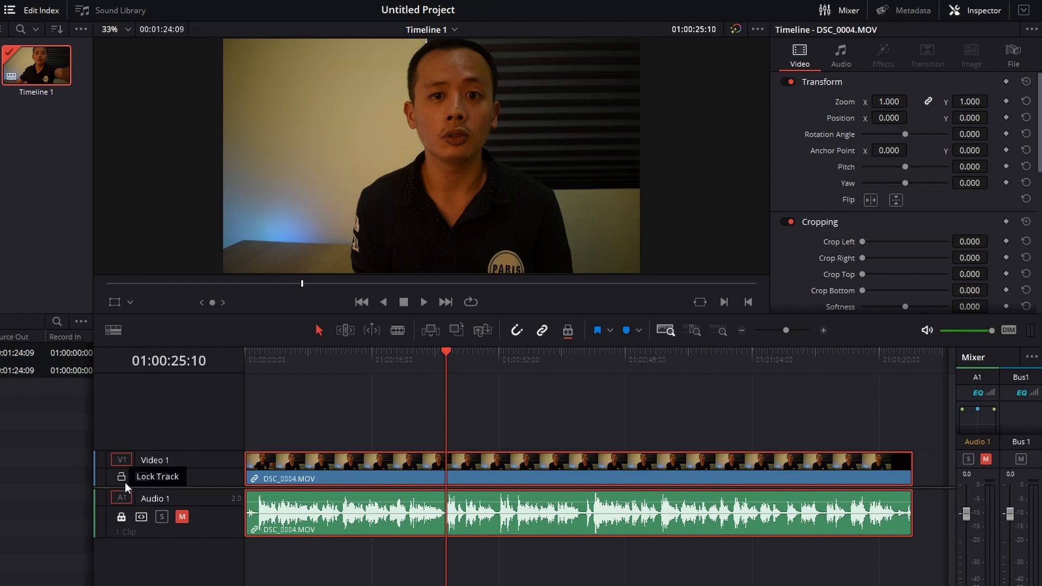
pyautogui.click(558, 416)
# Step: Turn off linked selection, select the DSC_0004.MOV audio and video separately, and turn linked selection back on
pyautogui.moveTo(532, 441); pyautogui.dragTo(530, 462)
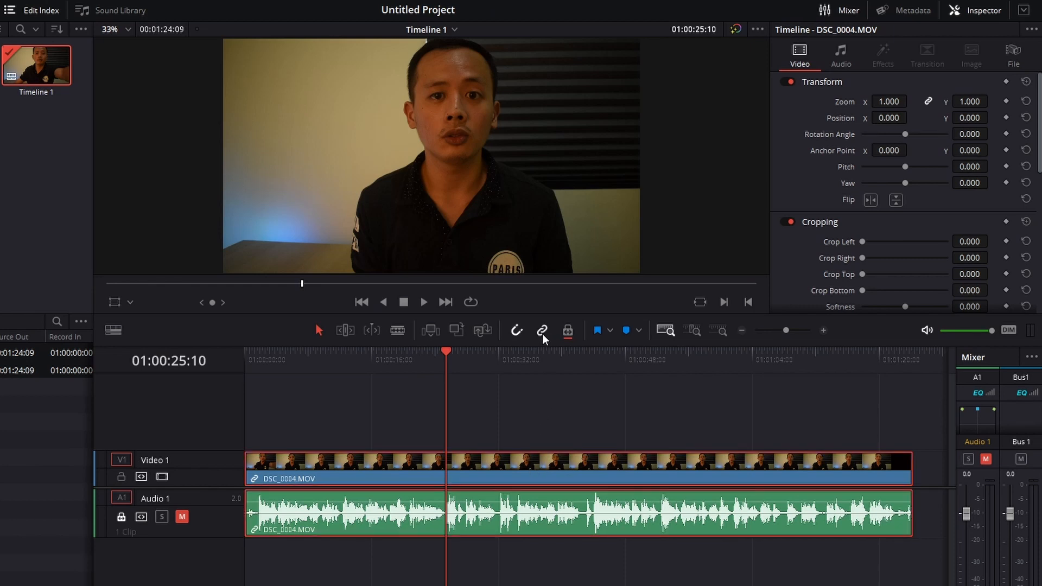
pyautogui.click(543, 330)
pyautogui.click(539, 407)
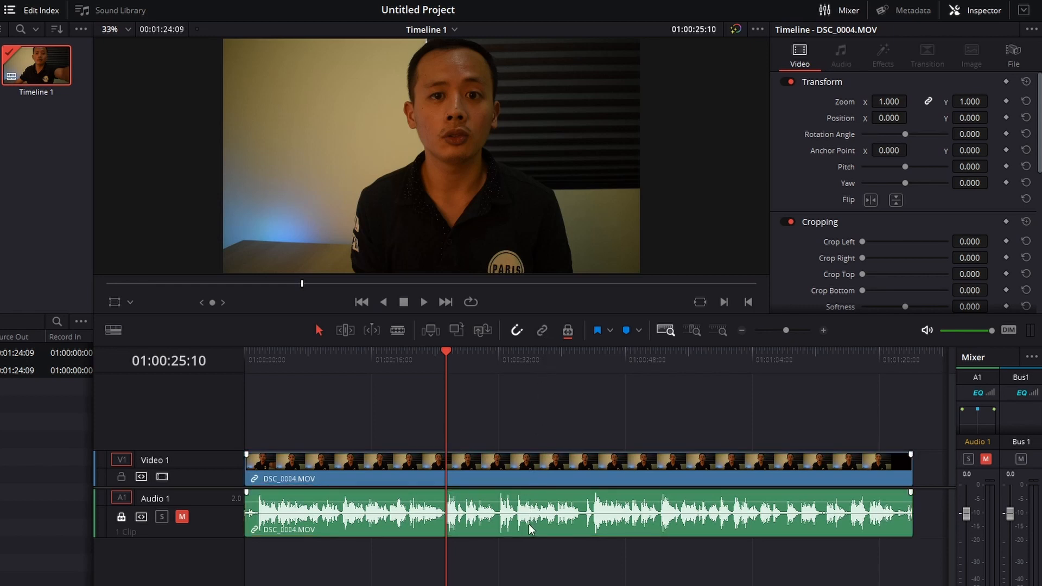
pyautogui.click(534, 532)
pyautogui.click(545, 458)
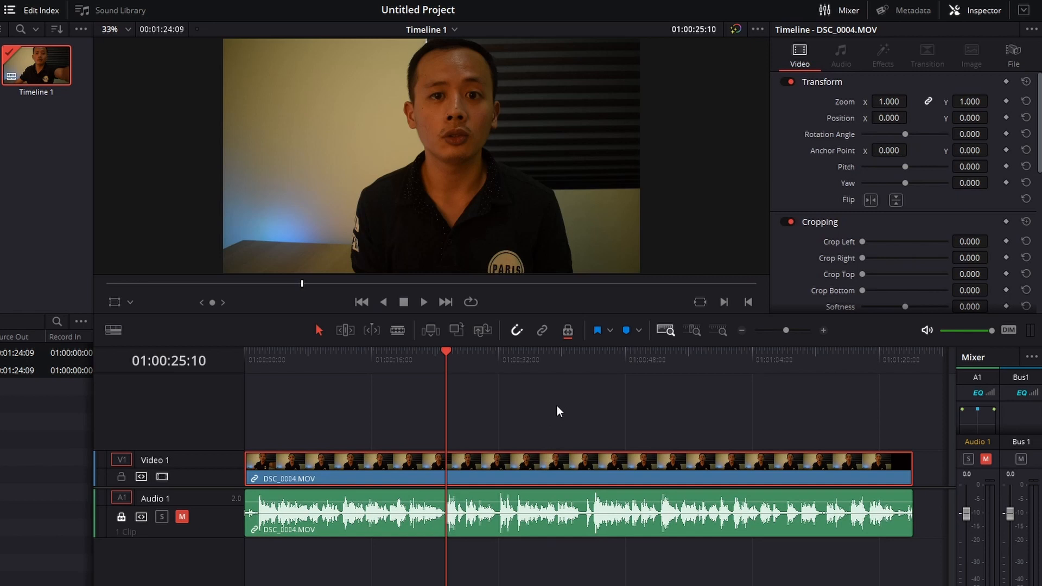
pyautogui.moveTo(556, 406); pyautogui.dragTo(529, 533)
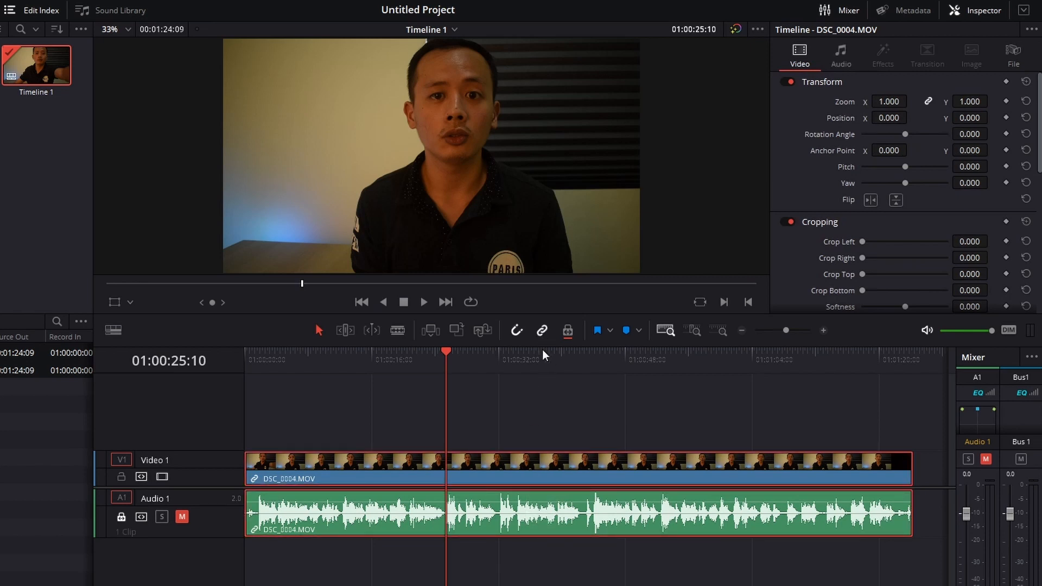
pyautogui.click(531, 412)
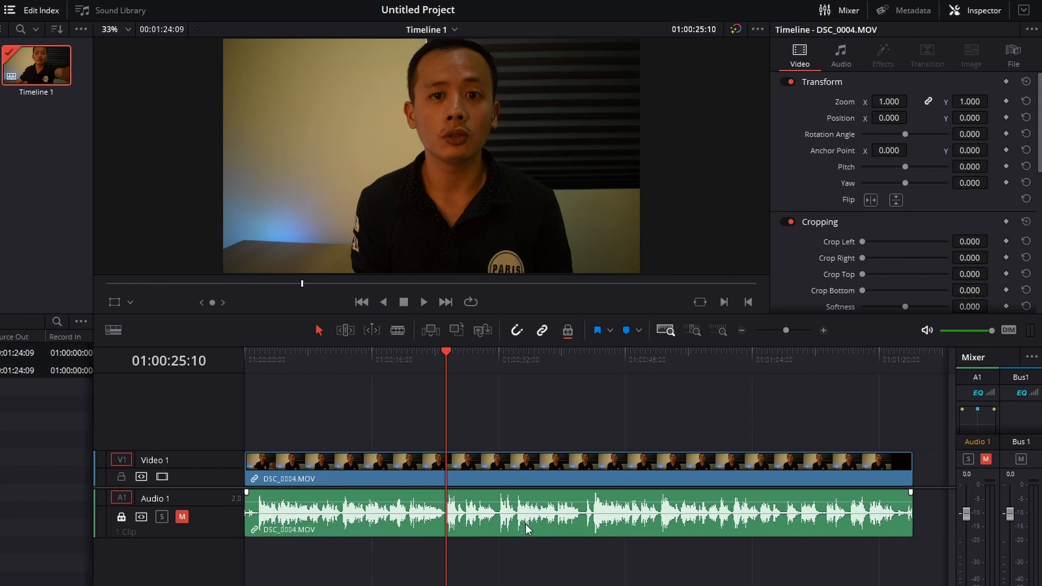
# Step: Delete only the audio part of the linked DSC_0004.MOV clip and undo the deletion
pyautogui.press('ctrl')
pyautogui.keyDown('ctrl'); pyautogui.click(534, 525); pyautogui.keyUp('ctrl')
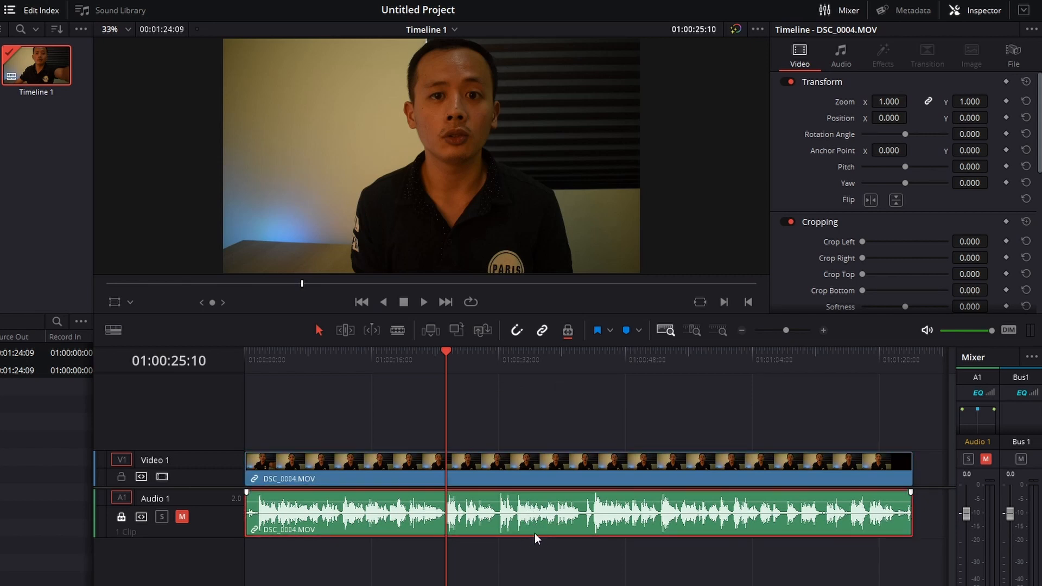
pyautogui.press('Delete')
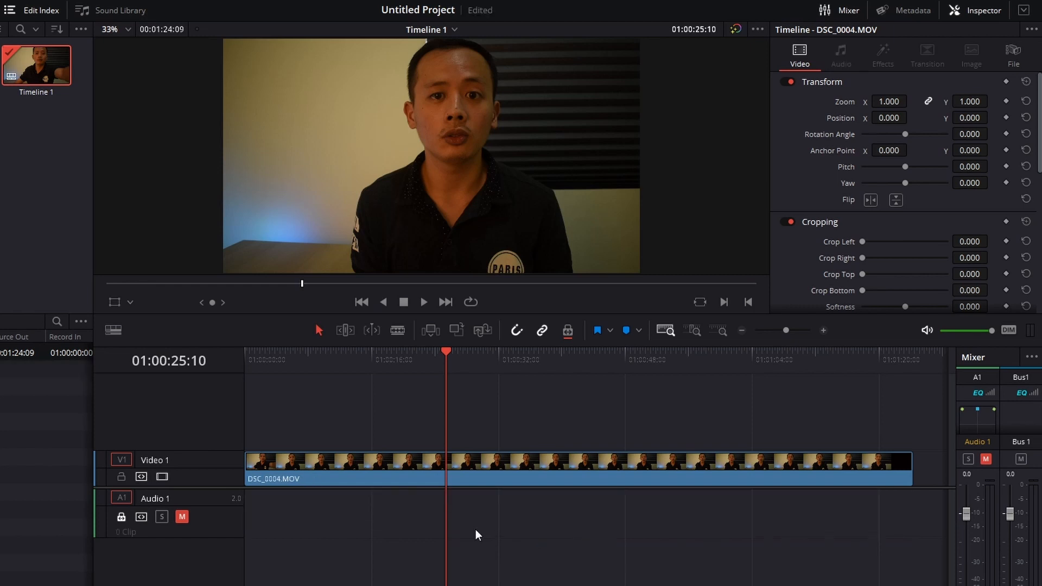
pyautogui.hotkey('ctrl', 'z')
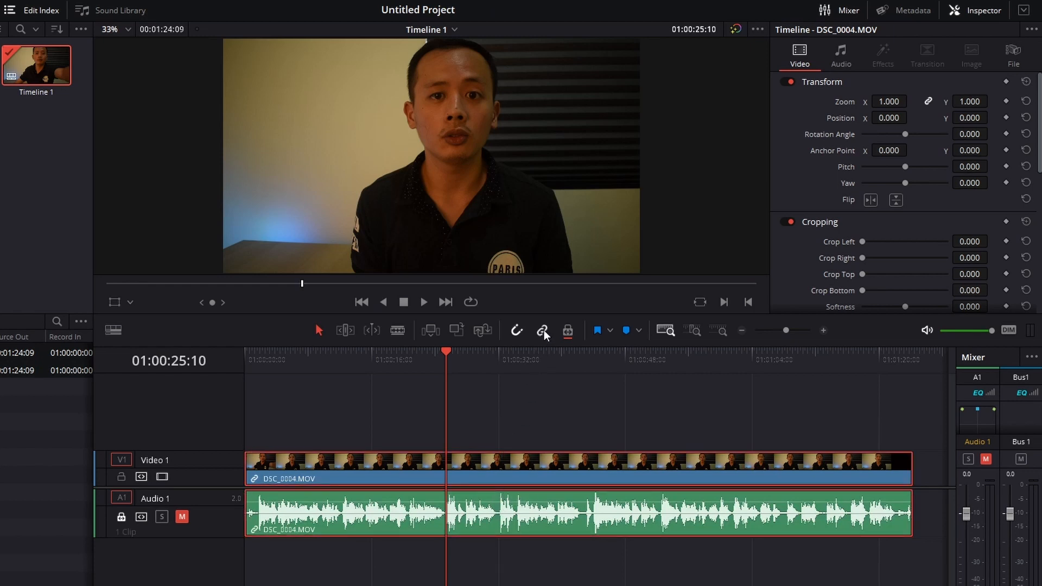
pyautogui.click(536, 408)
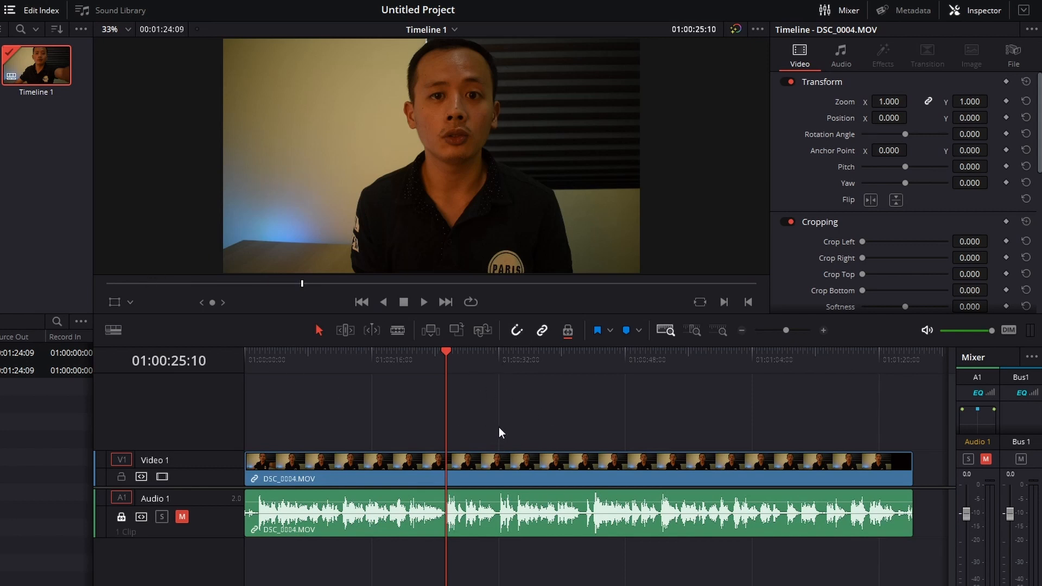
# Step: Try placing bin clips in the timeline, including VID20210914151514.mp4 on a new Video 2 track at the playhead, undoing each placement
pyautogui.moveTo(2, 228); pyautogui.dragTo(737, 470)
pyautogui.hotkey('ctrl', 'z')
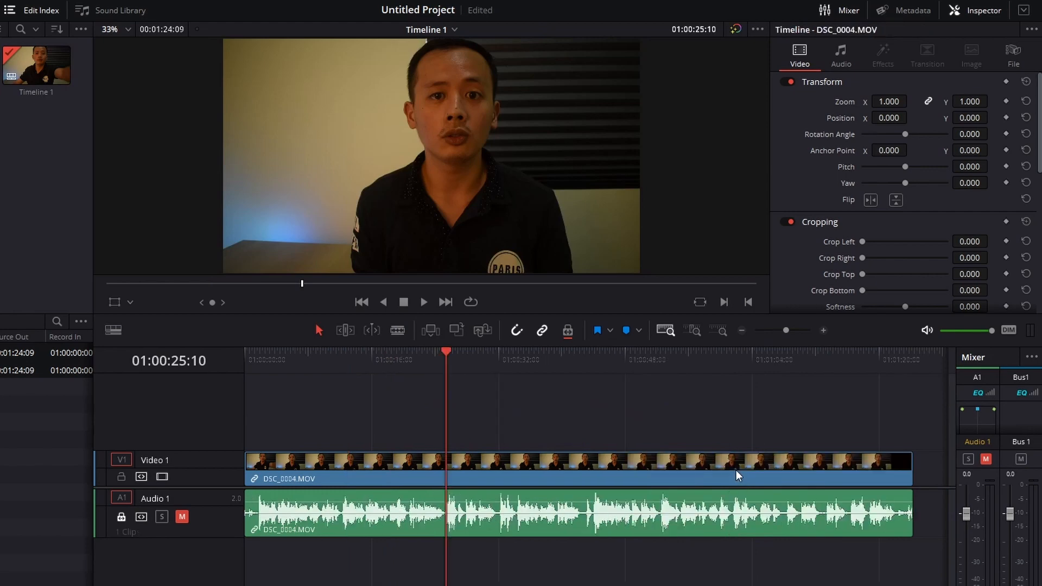
pyautogui.moveTo(1, 68); pyautogui.dragTo(441, 429)
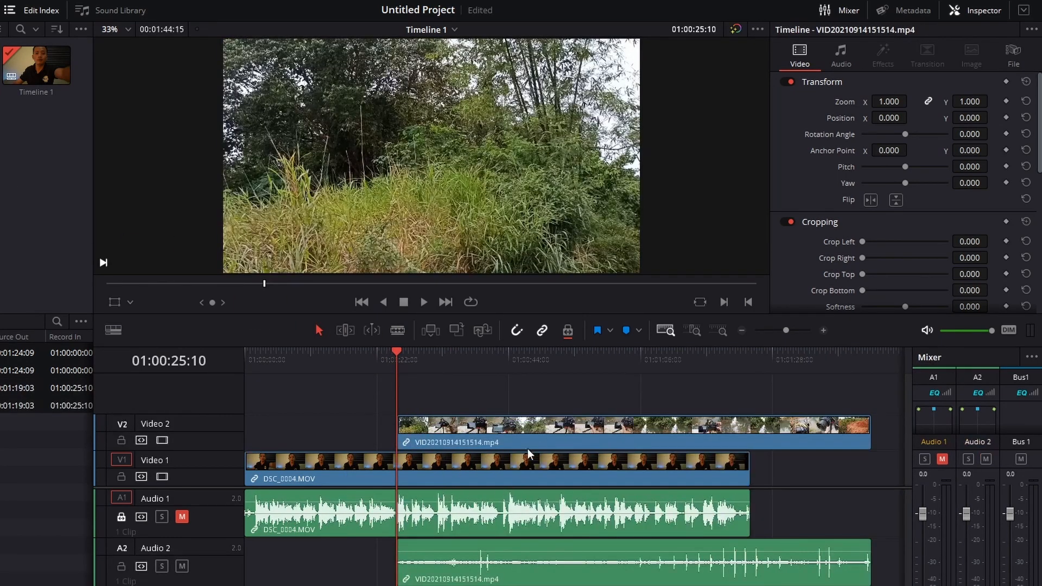
pyautogui.hotkey('ctrl', 'z')
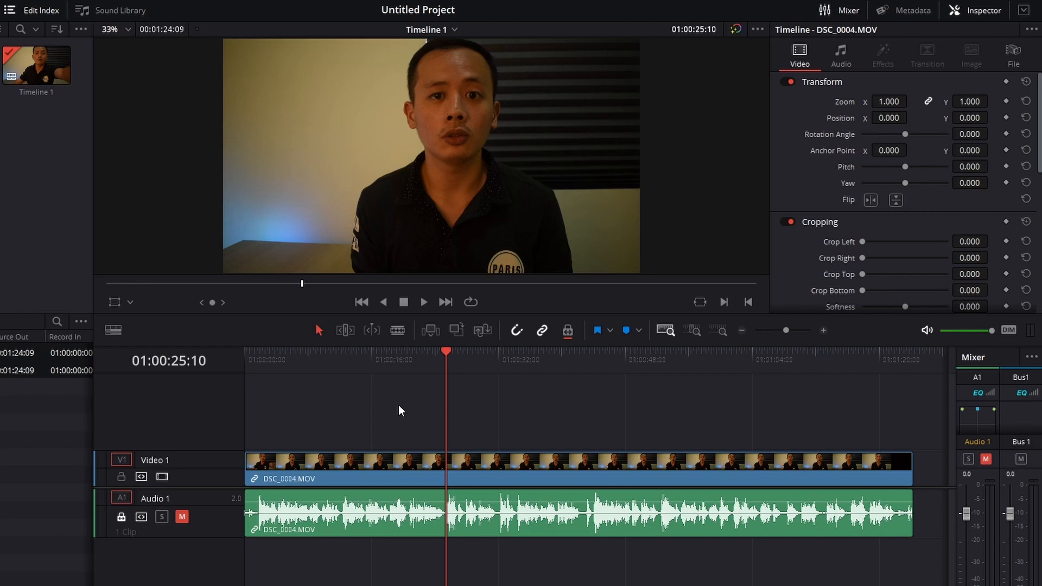
pyautogui.moveTo(66, 66); pyautogui.dragTo(533, 437)
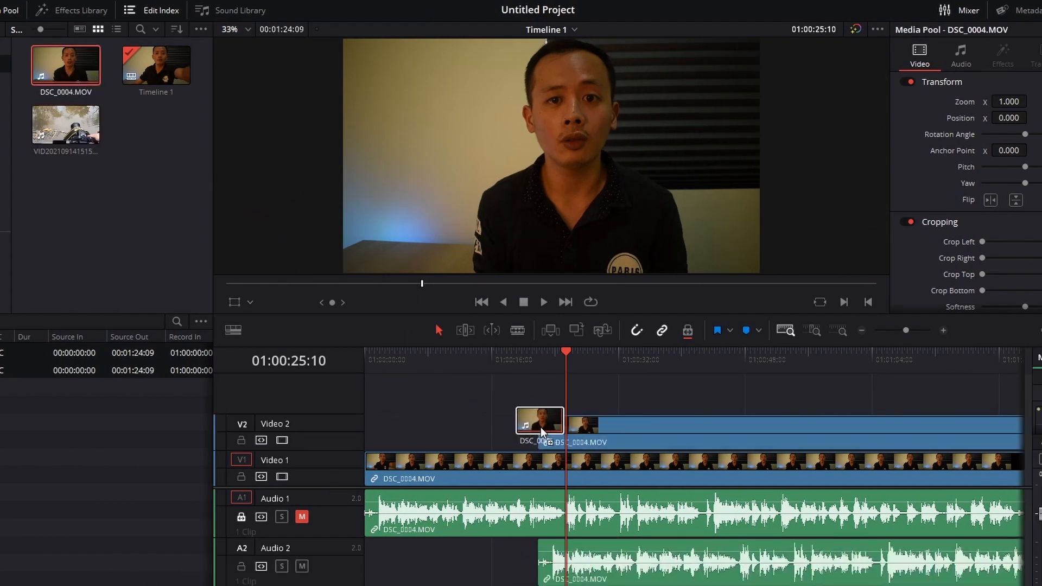
pyautogui.hotkey('ctrl', 'z')
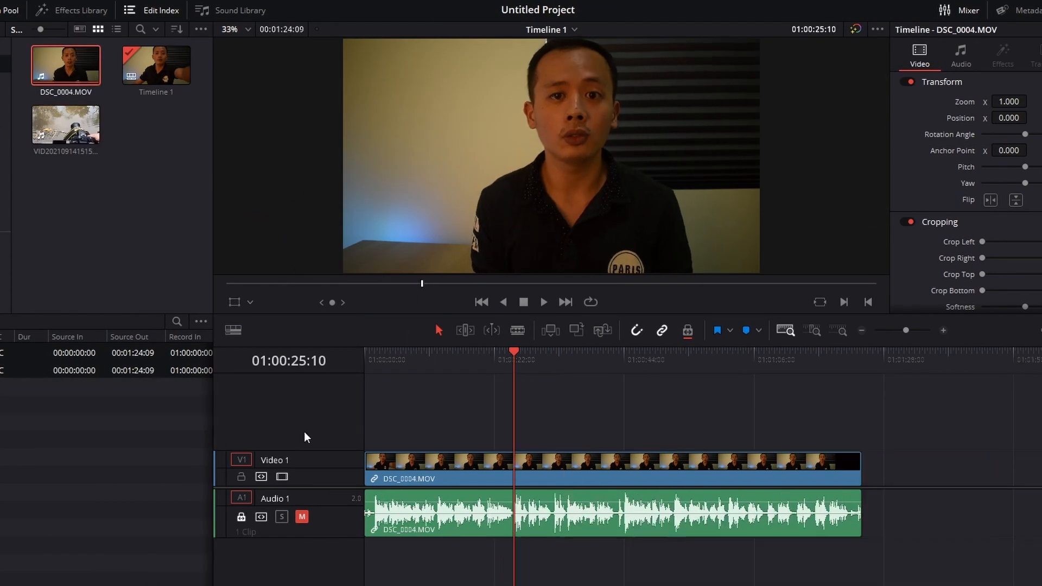
# Step: Insert the VID20210914151514.mp4 clip into Video 1 at 01:00:25:10, select it, and scrub to 01:01:13:14
pyautogui.click(47, 135)
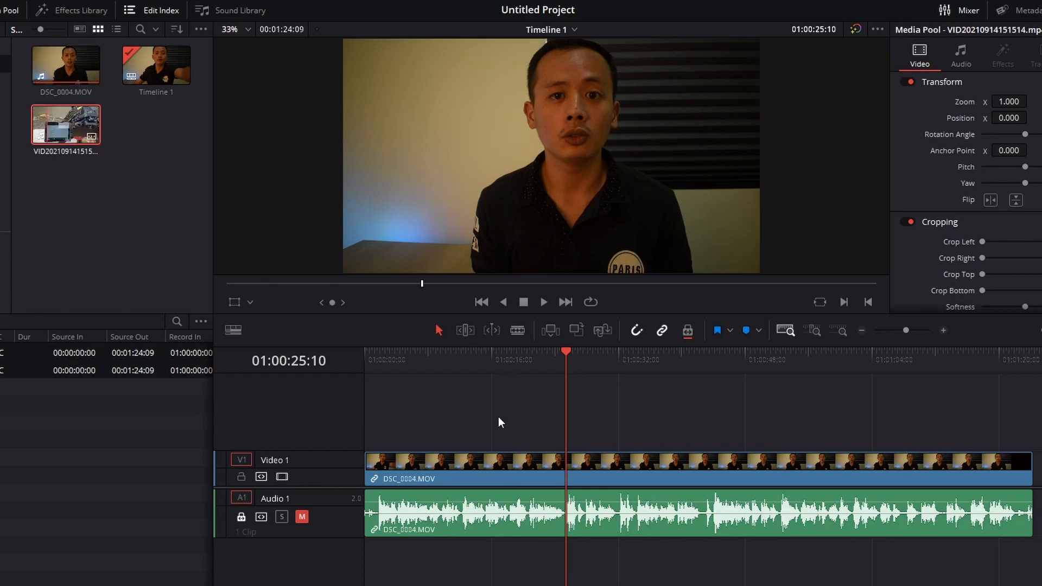
pyautogui.click(550, 330)
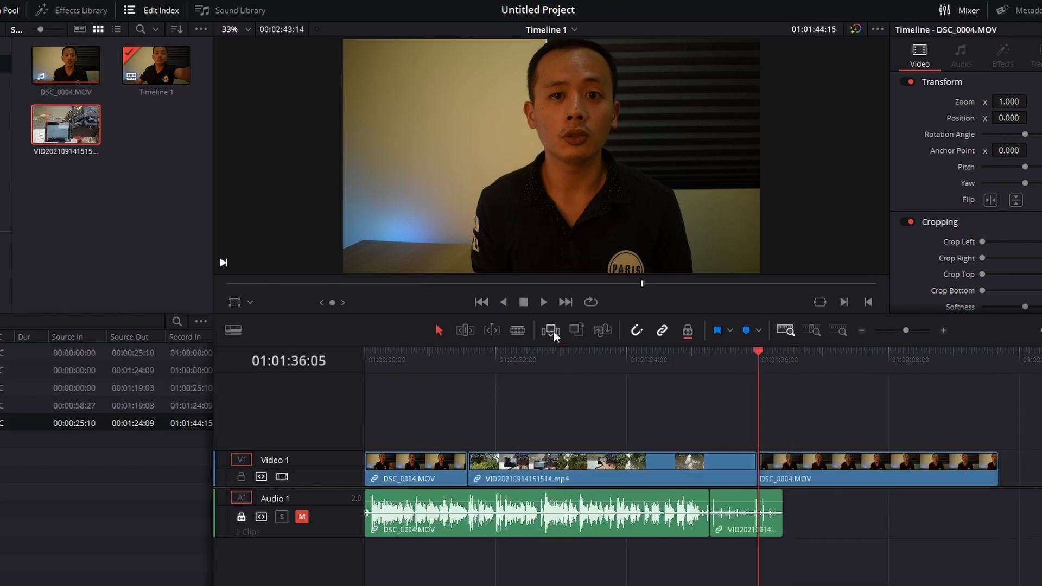
pyautogui.click(651, 471)
pyautogui.moveTo(630, 360); pyautogui.dragTo(665, 370)
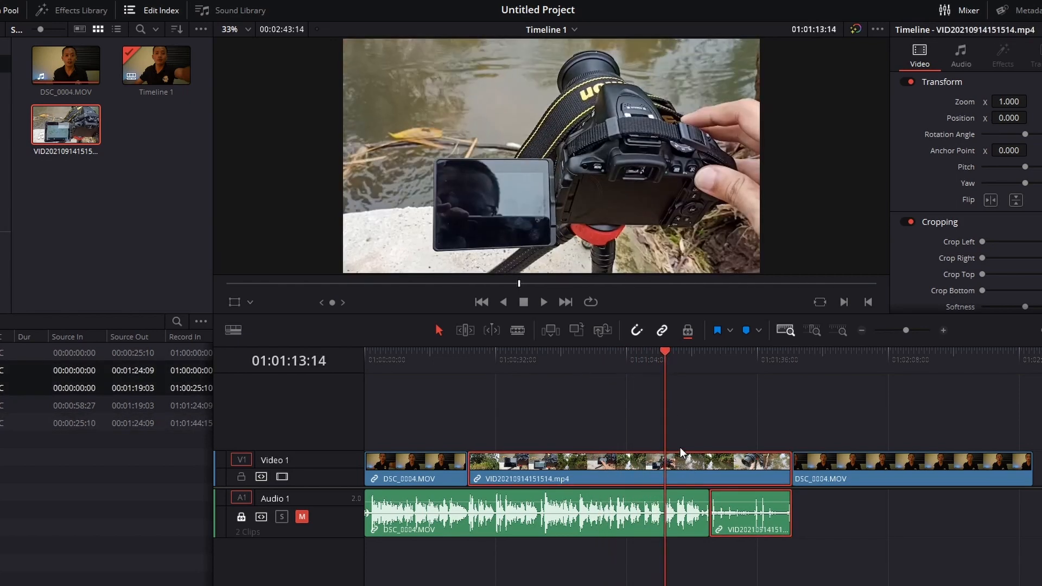
# Step: Delete the inserted VID20210914151514.mp4 clip from the timeline
pyautogui.press('Delete')
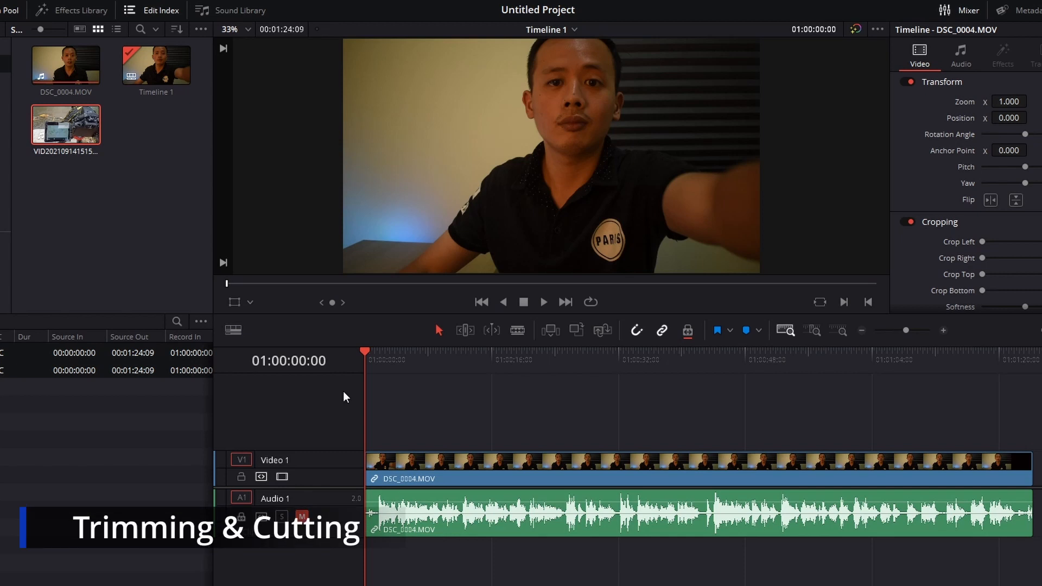
# Step: Split the DSC_0004.MOV clip at 01:00:01:19 with the Blade tool, just before the speech begins
pyautogui.click(943, 330)
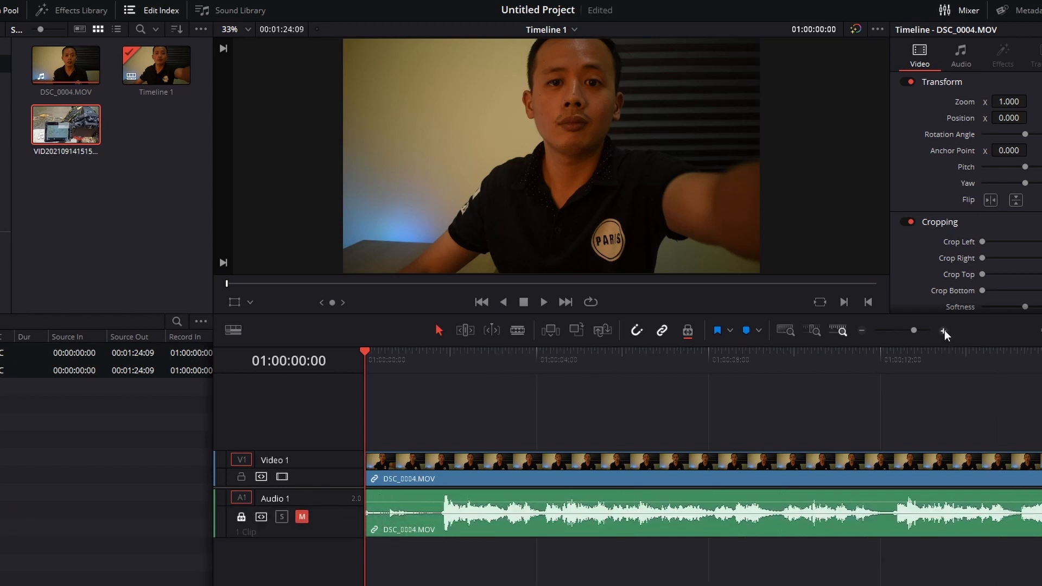
pyautogui.click(943, 331)
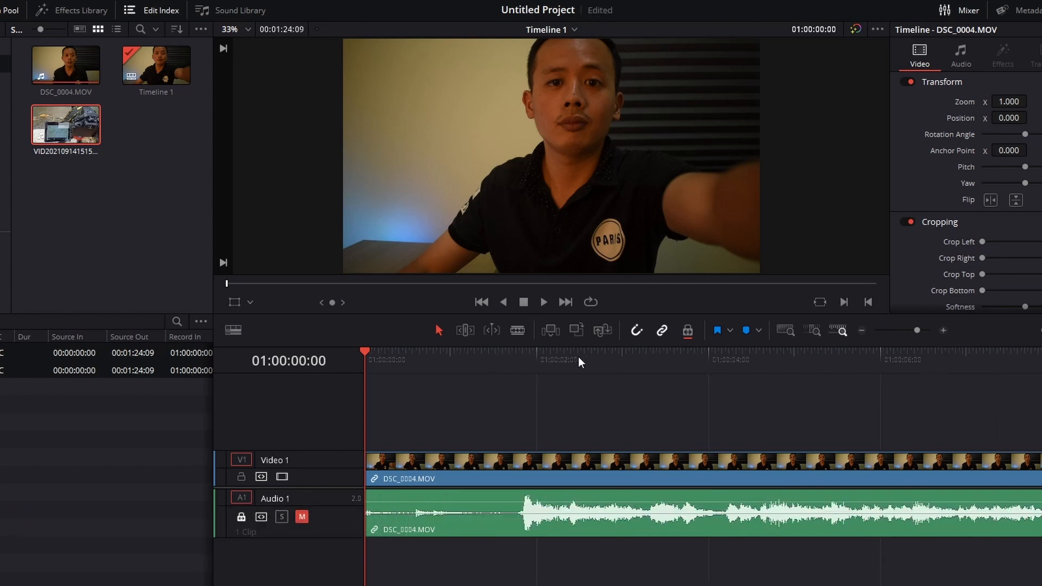
pyautogui.click(518, 330)
pyautogui.moveTo(367, 365); pyautogui.dragTo(517, 380)
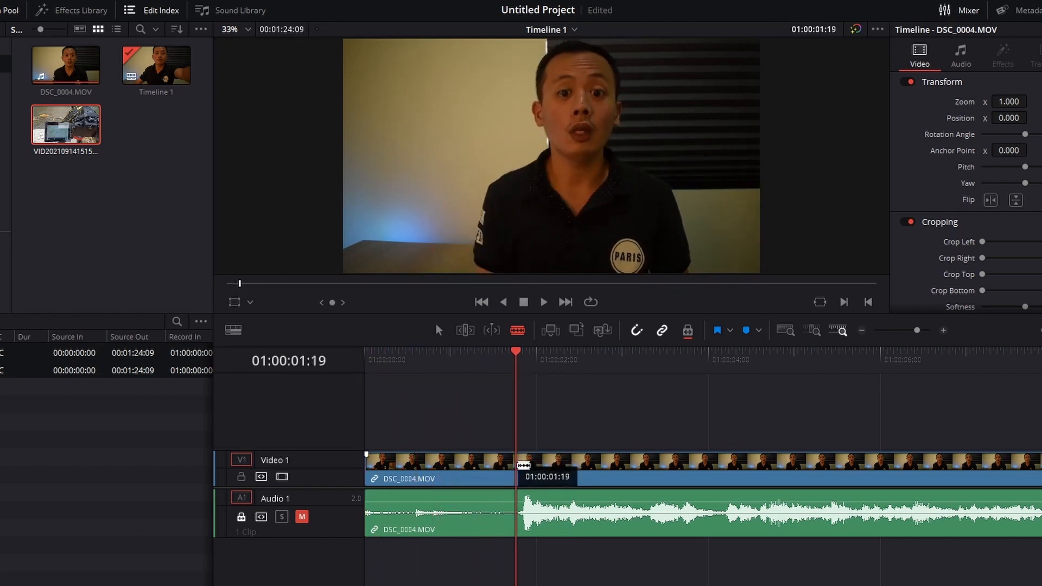
pyautogui.click(519, 465)
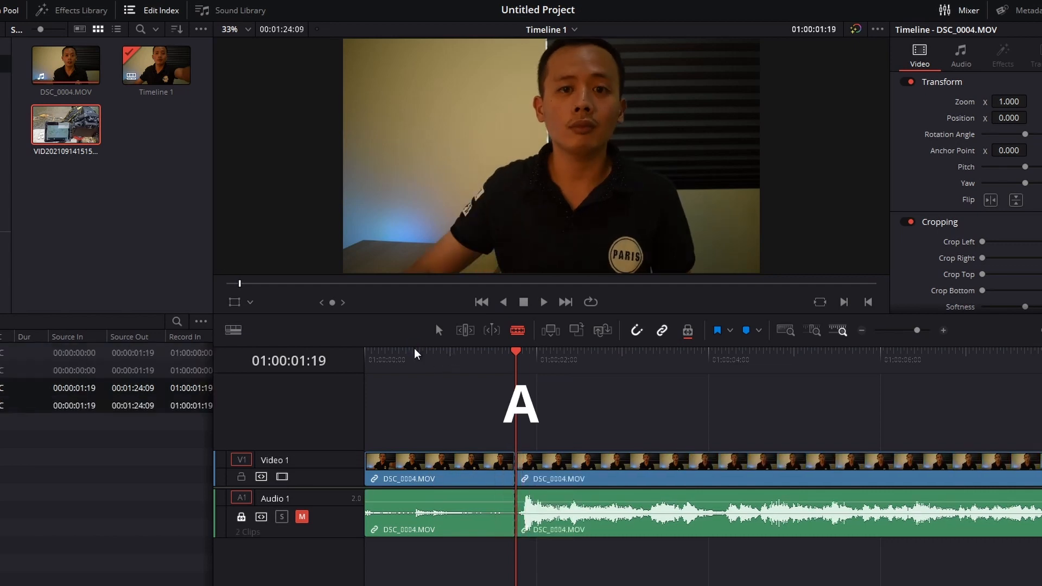
# Step: Ripple delete the silent opening segment of DSC_0004.MOV and undo the deletion
pyautogui.press('a')
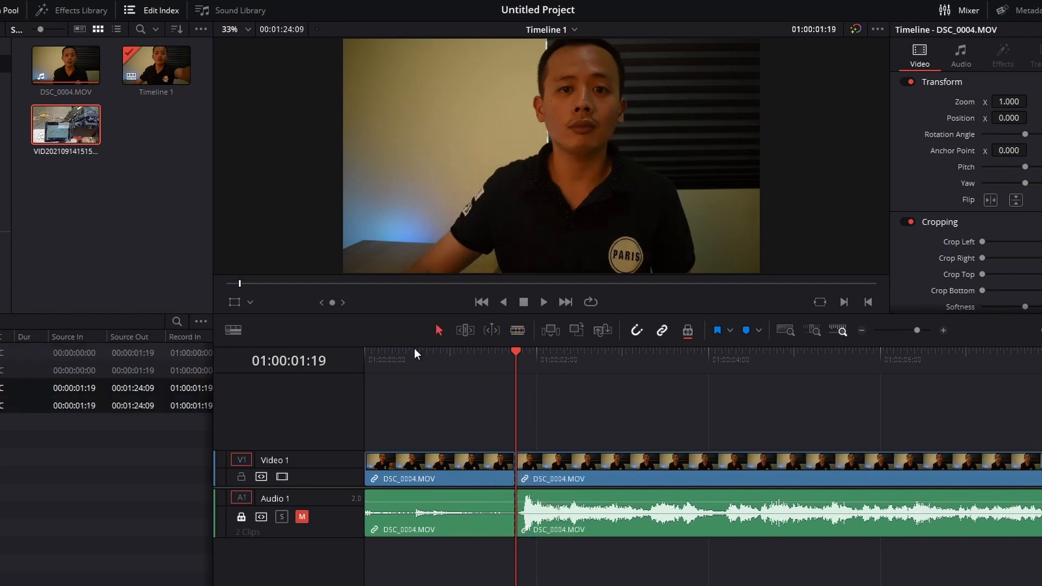
pyautogui.click(444, 466)
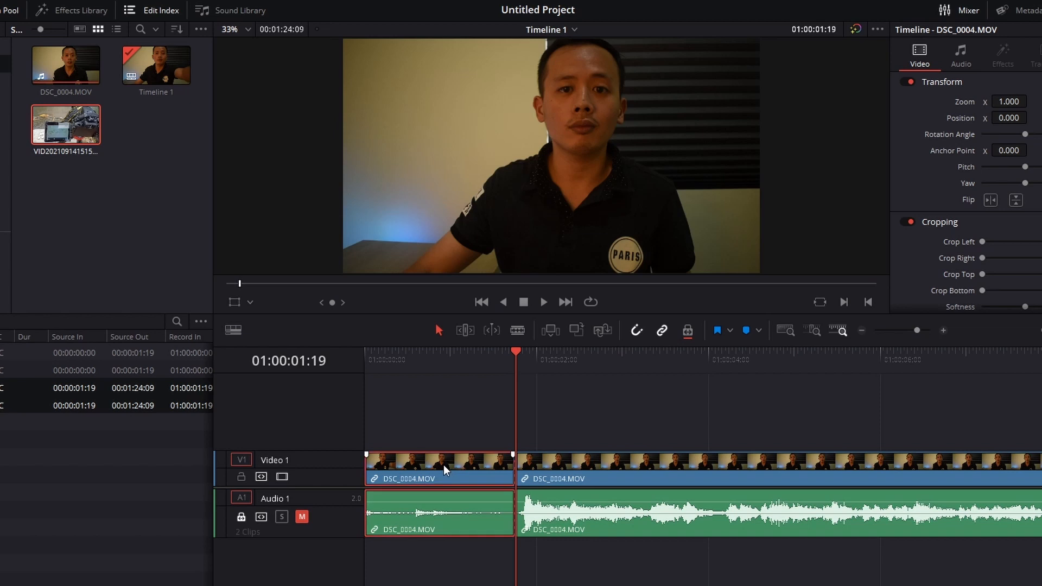
pyautogui.press('Delete')
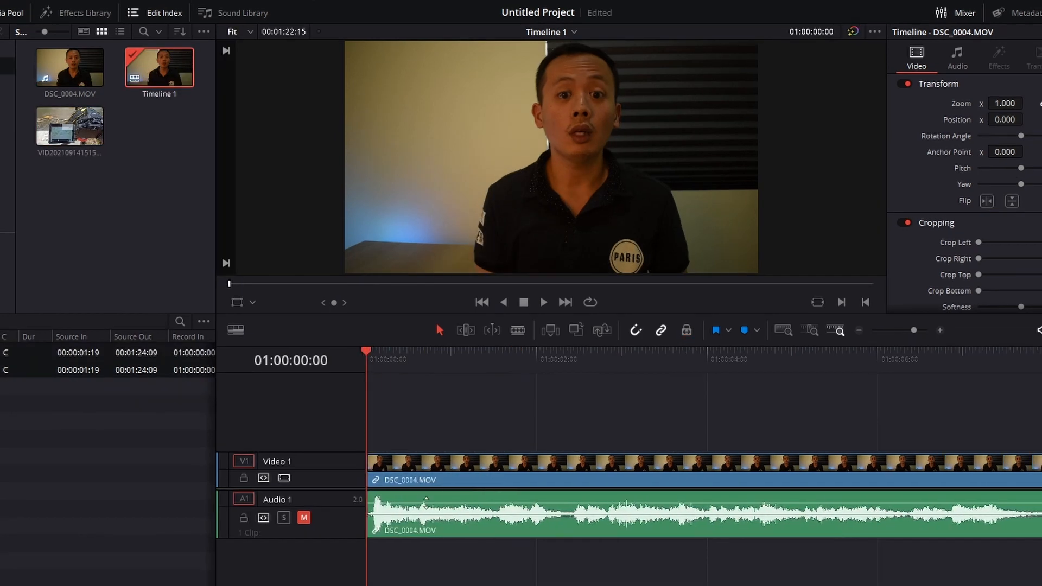
pyautogui.hotkey('ctrl', 's')
pyautogui.hotkey('ctrl', 'z')
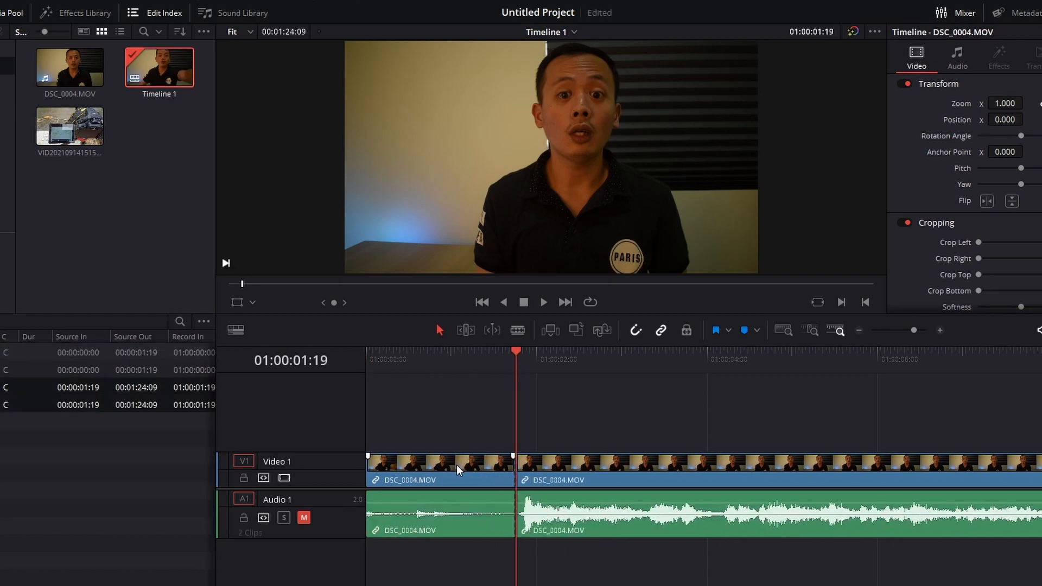
# Step: Delete the opening DSC_0004.MOV segment leaving a gap, try removing the gap, and undo everything back to the unsplit clip
pyautogui.click(457, 465)
pyautogui.press('BackSpace')
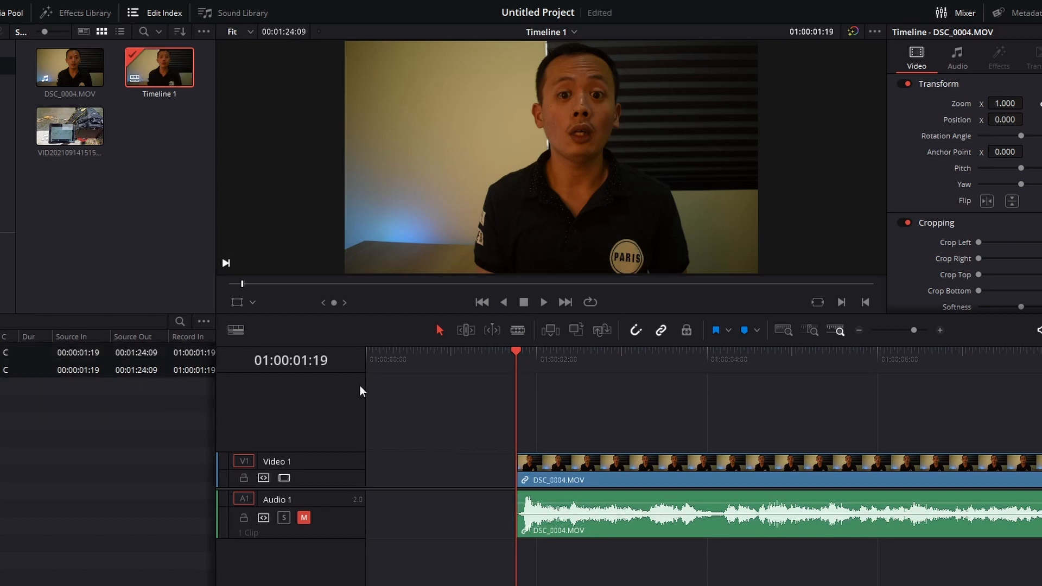
pyautogui.hotkey('ctrl', 's')
pyautogui.click(416, 469)
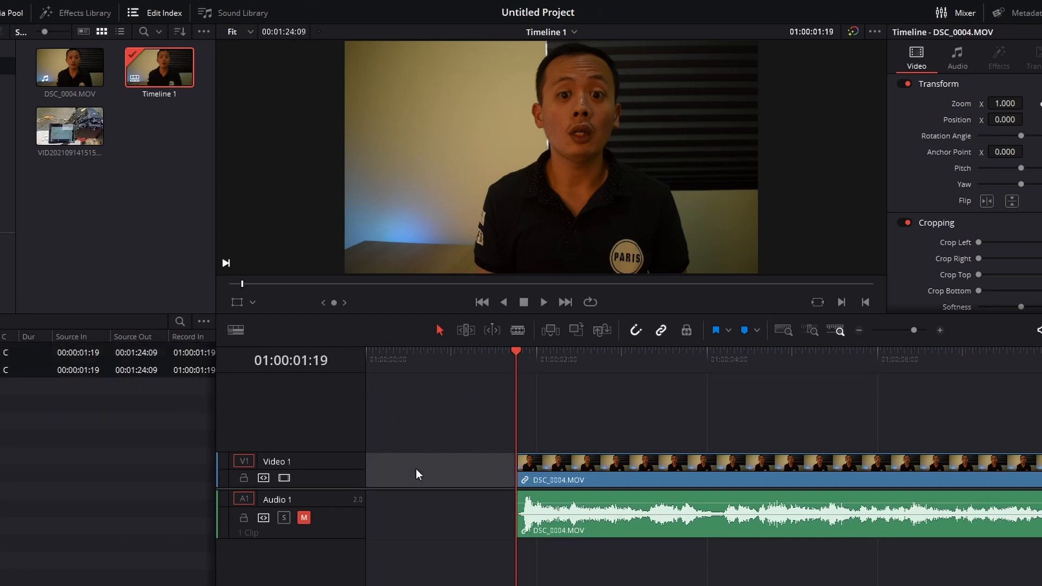
pyautogui.press('BackSpace')
pyautogui.hotkey('ctrl', 'z')
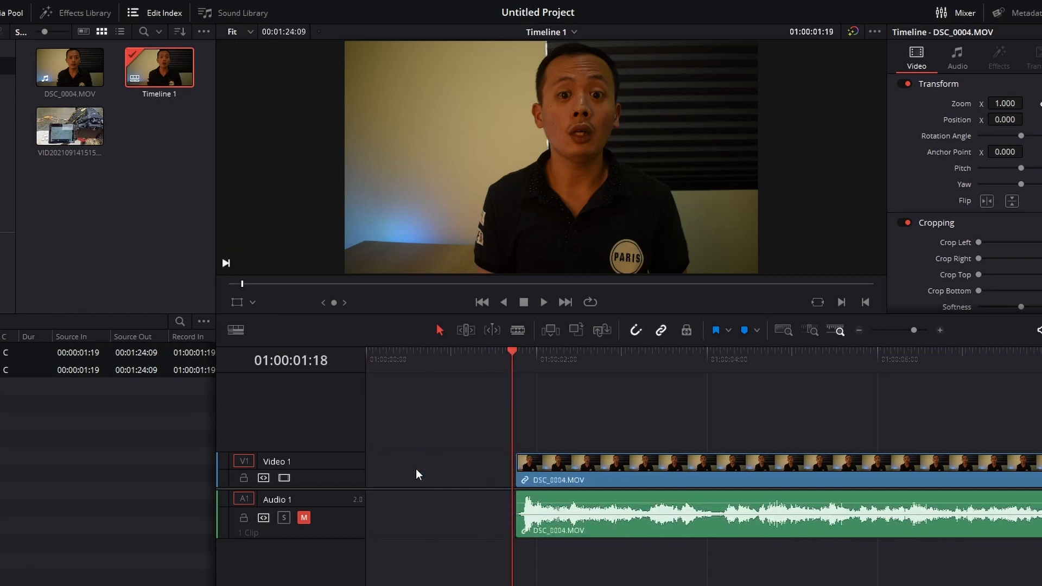
pyautogui.hotkey('ctrl', 'z')
pyautogui.hotkey('ctrl', 'z')
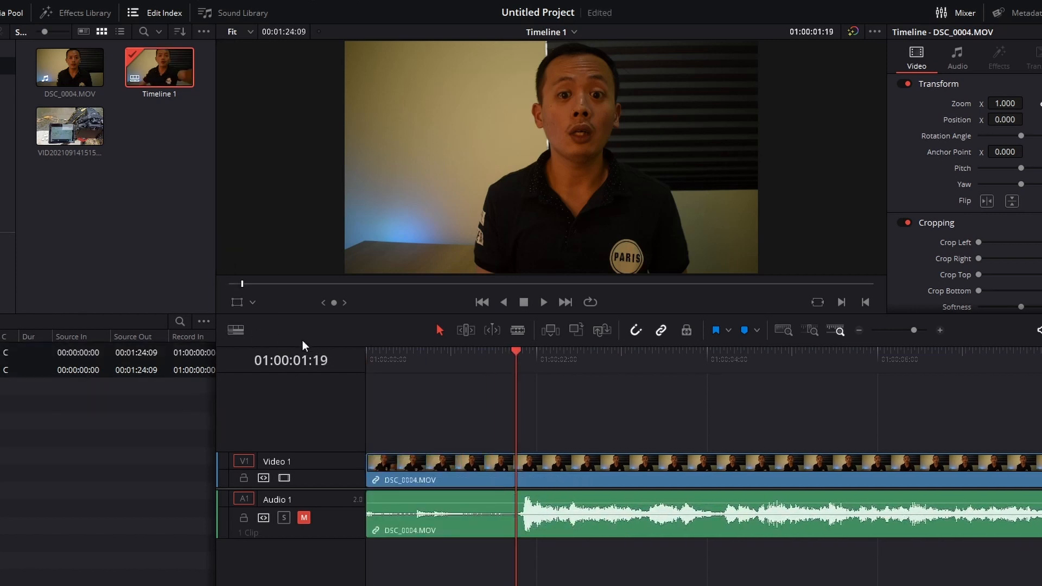
pyautogui.hotkey('ctrl', 's')
# Step: Split the DSC_0004.MOV video and audio at 01:00:43:19 with the Blade tool
pyautogui.moveTo(371, 467)
pyautogui.mouseDown()
pyautogui.moveTo(516, 470)
pyautogui.moveTo(369, 471)
pyautogui.mouseUp()
pyautogui.click(859, 331)
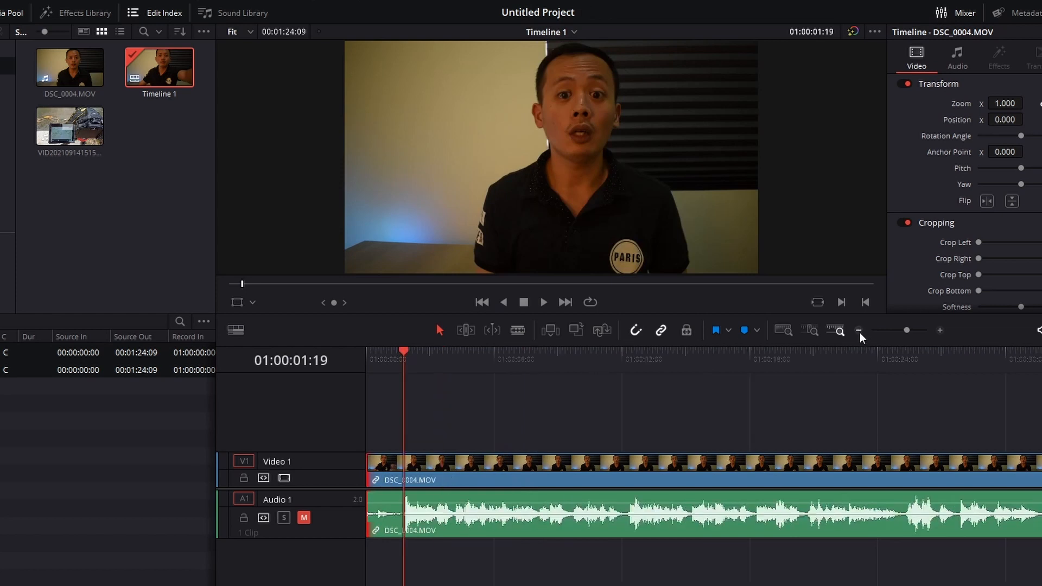
pyautogui.click(860, 331)
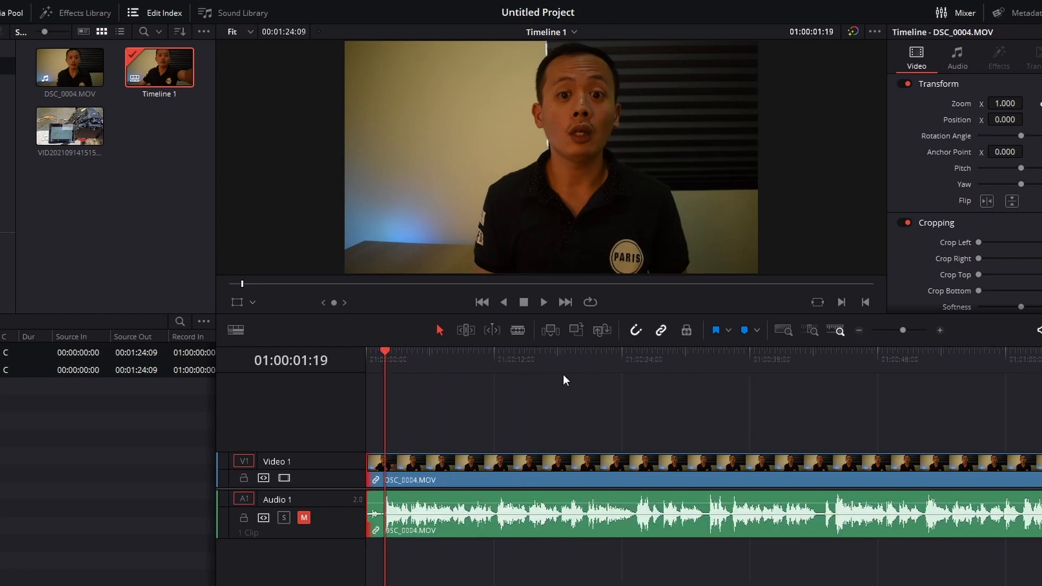
pyautogui.moveTo(564, 379); pyautogui.dragTo(622, 379)
pyautogui.click(858, 329)
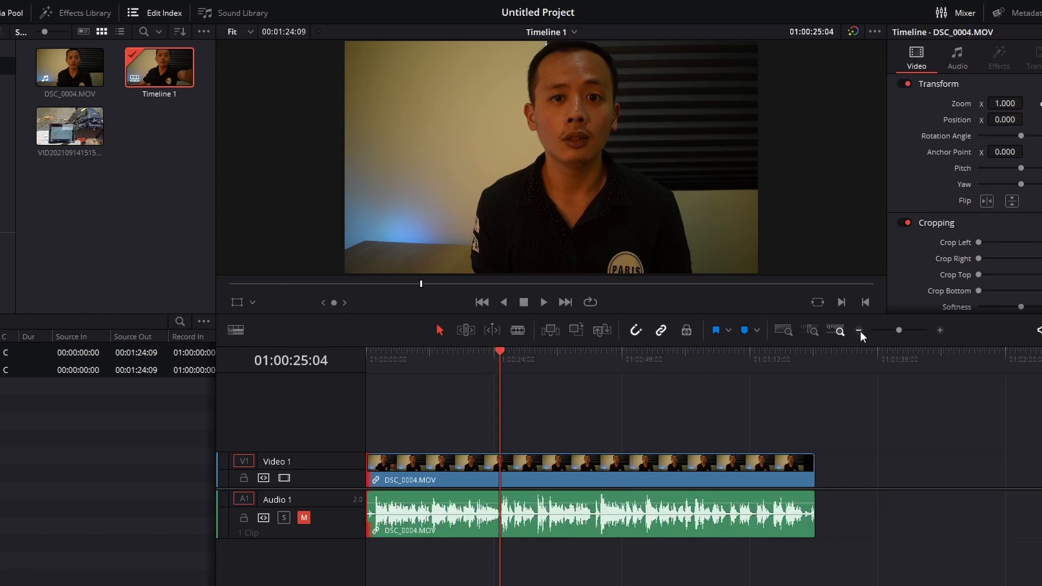
pyautogui.press('b')
pyautogui.click(598, 504)
# Step: Try ripple trimming the first segment's end, and separately its start, to the playhead at 01:00:27:10, undoing each trim
pyautogui.moveTo(592, 369); pyautogui.dragTo(510, 367)
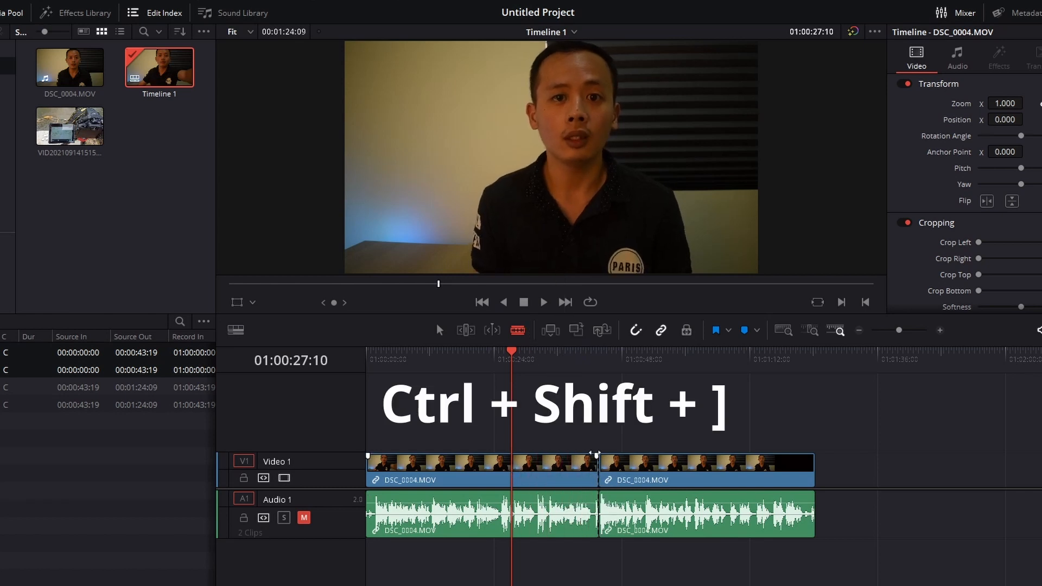
pyautogui.hotkey('ctrl', 'shift', ']')
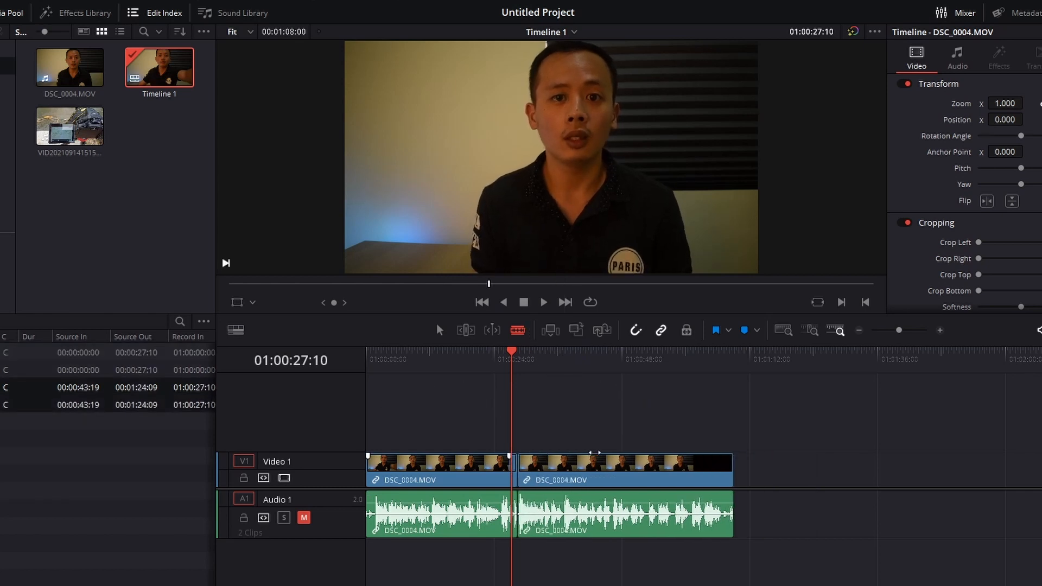
pyautogui.hotkey('ctrl', 'z')
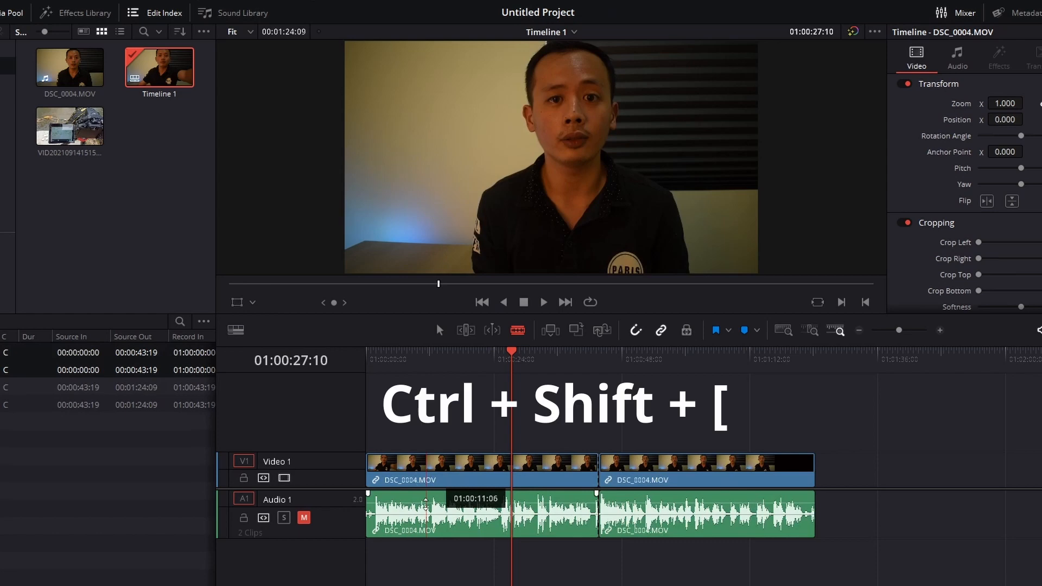
pyautogui.hotkey('ctrl', 'shift', '[')
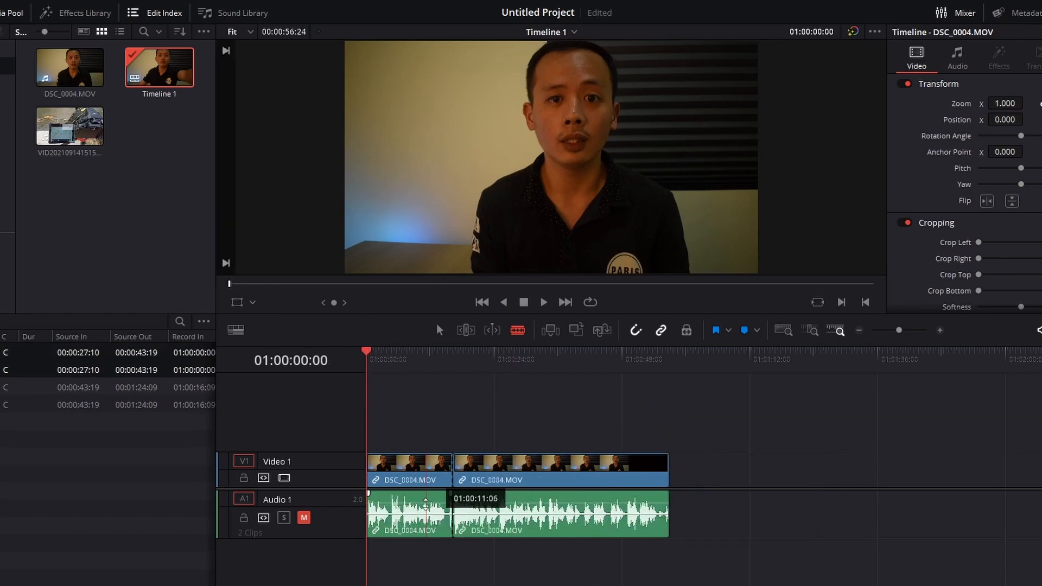
pyautogui.hotkey('ctrl', 'z')
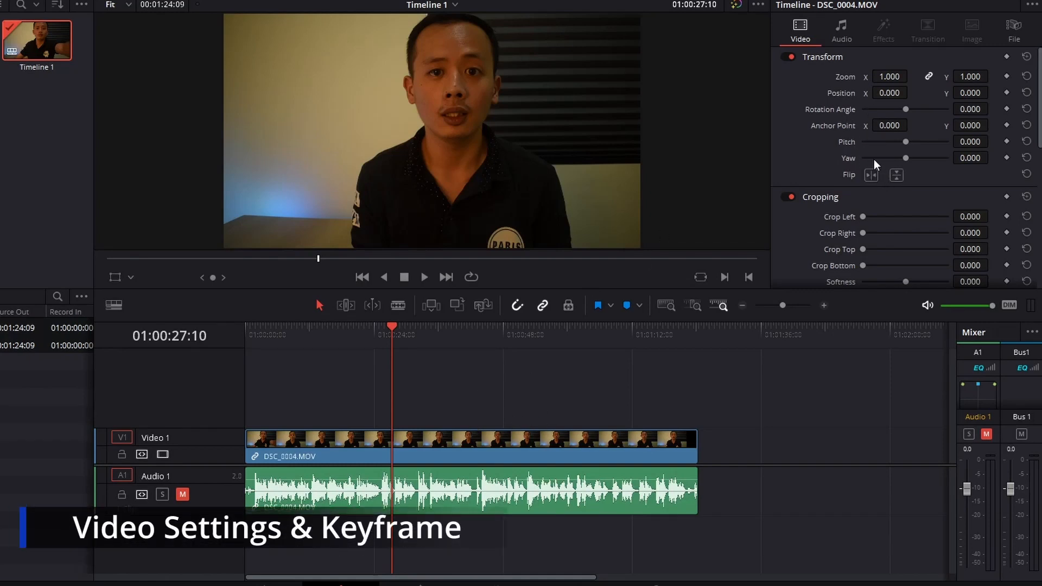
# Step: Try adjusting the clip's Transform settings, starting with Zoom, and undo the changes
pyautogui.moveTo(886, 80); pyautogui.dragTo(905, 111)
pyautogui.hotkey('ctrl', 'z')
pyautogui.hotkey('ctrl', 'z')
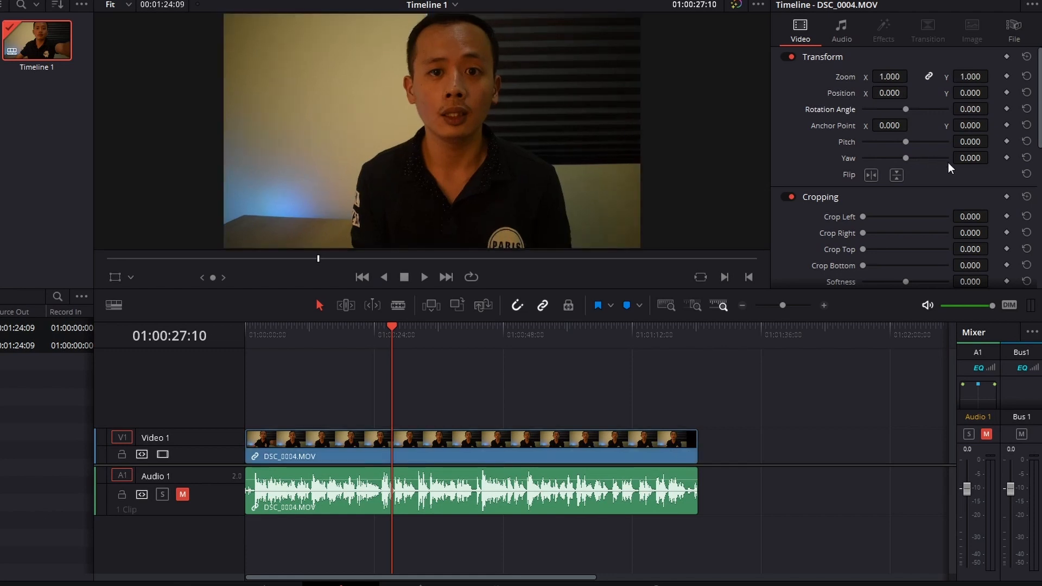
# Step: Try the clip's Crop Left setting, restore it, and look through the Dynamic Zoom, Composite, Stabilization and Lens Correction settings
pyautogui.moveTo(1040, 124); pyautogui.dragTo(1040, 156)
pyautogui.scroll(-2, 966, 152)
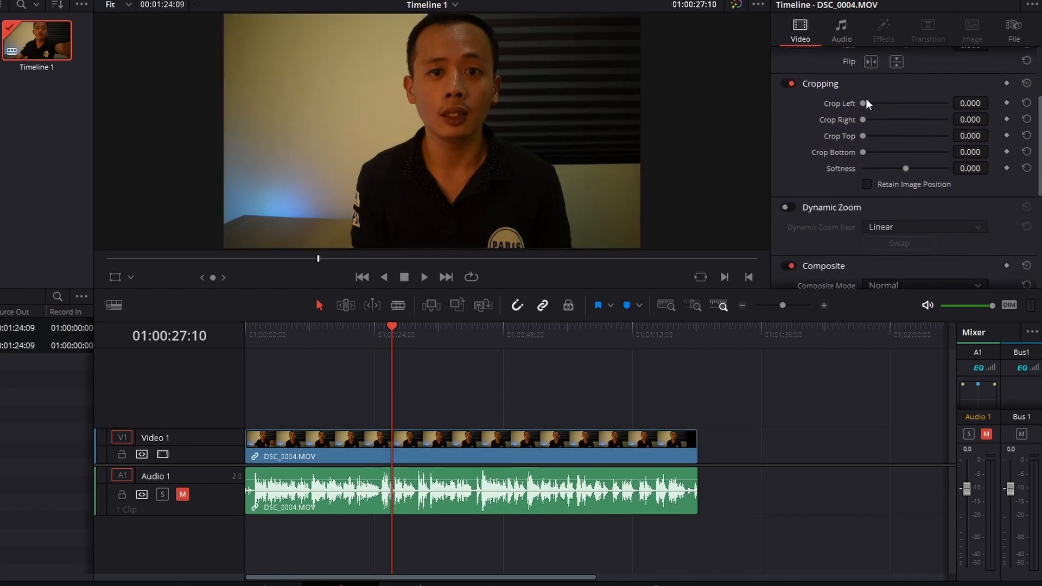
pyautogui.moveTo(864, 106); pyautogui.dragTo(819, 128)
pyautogui.scroll(-6, 939, 212)
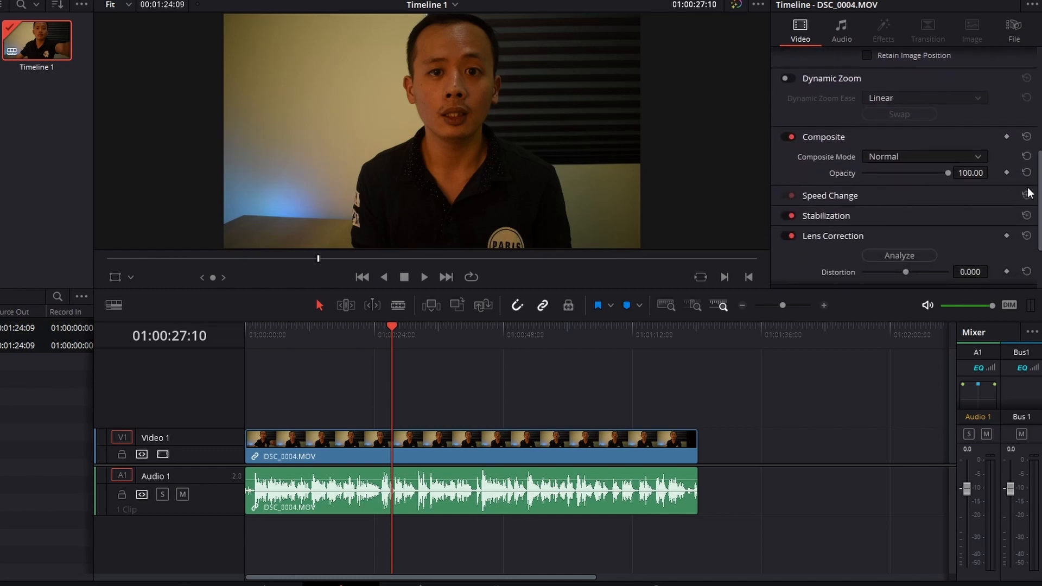
pyautogui.scroll(-4, 1040, 233)
pyautogui.scroll(12, 1039, 234)
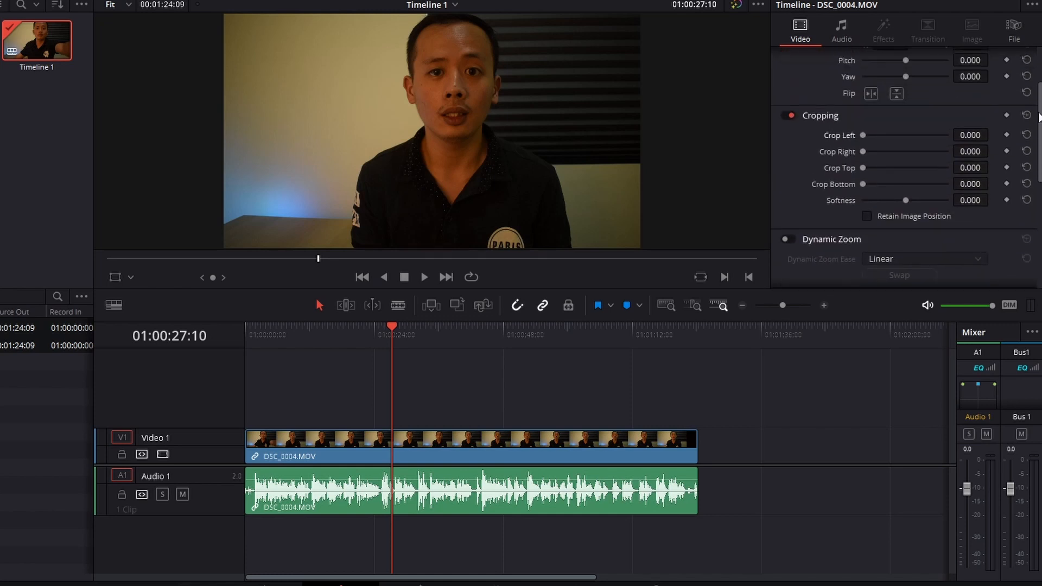
# Step: Keyframe the DSC_0004.MOV zoom at 1.000 on 01:00:27:10 and 1.750 on 01:00:44:00, with the clip's Zoom X curve displayed
pyautogui.click(591, 444)
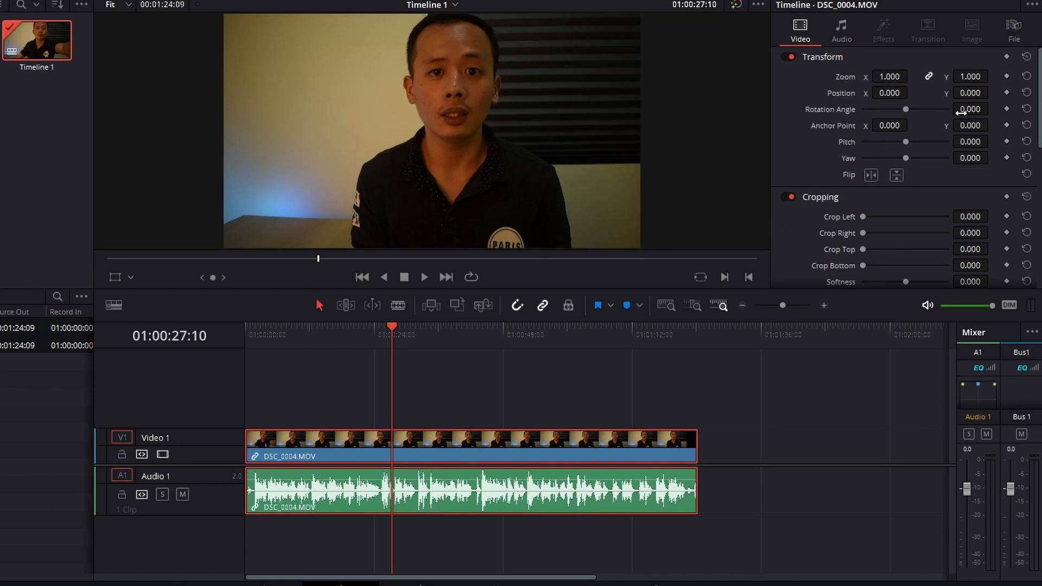
pyautogui.click(1005, 76)
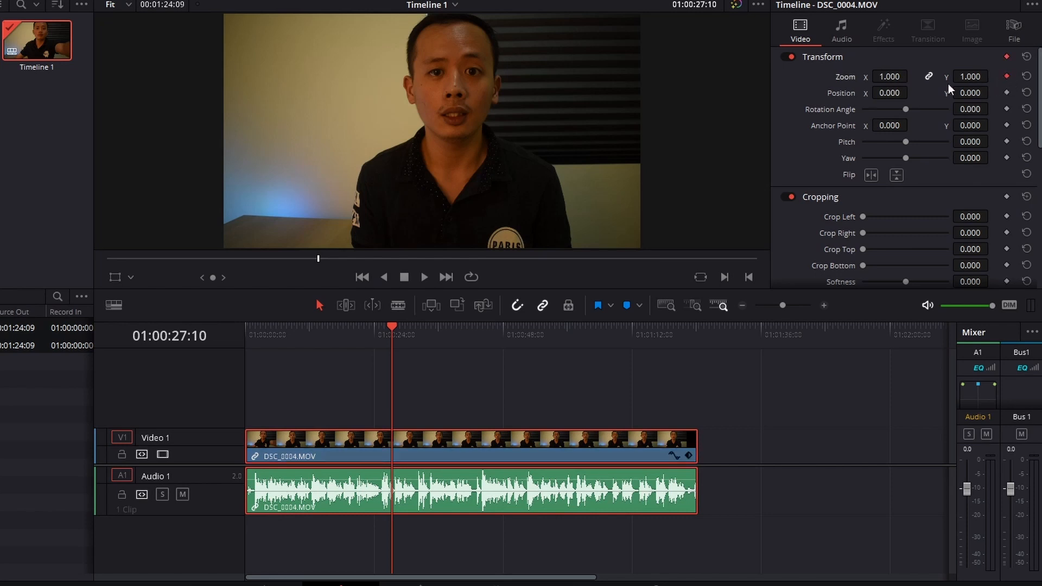
pyautogui.click(672, 455)
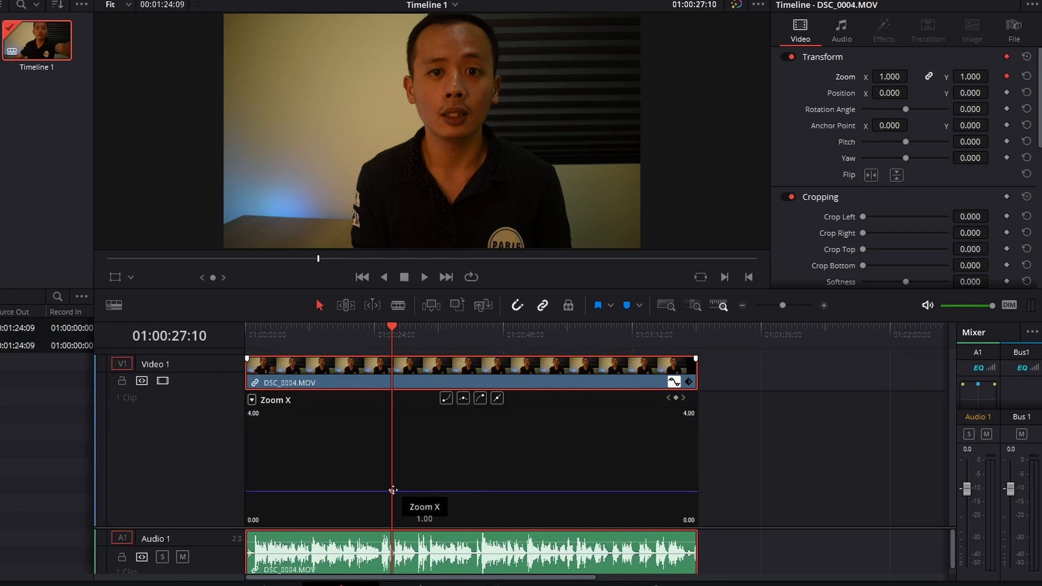
pyautogui.moveTo(392, 339); pyautogui.dragTo(481, 323)
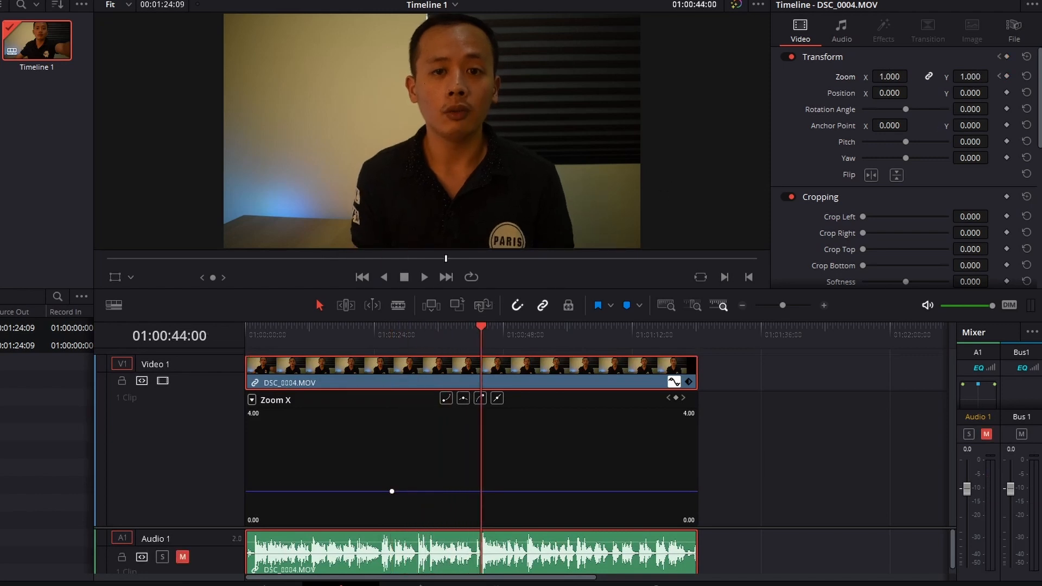
pyautogui.moveTo(889, 76); pyautogui.dragTo(918, 77)
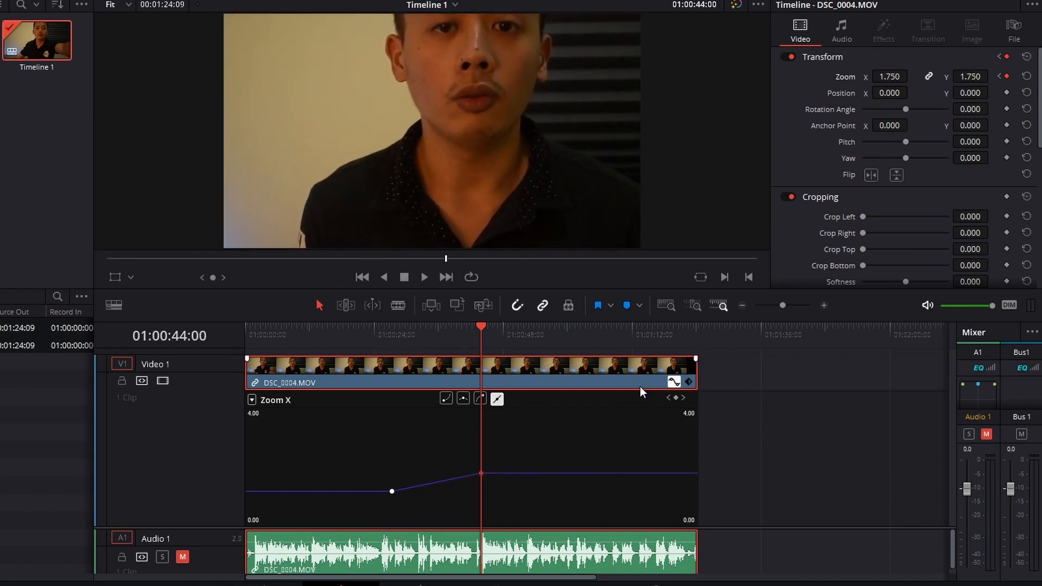
# Step: On the Zoom X curve, move the second keyframe forward in time and up to about 2.53, and slightly lower the first keyframe
pyautogui.moveTo(482, 472)
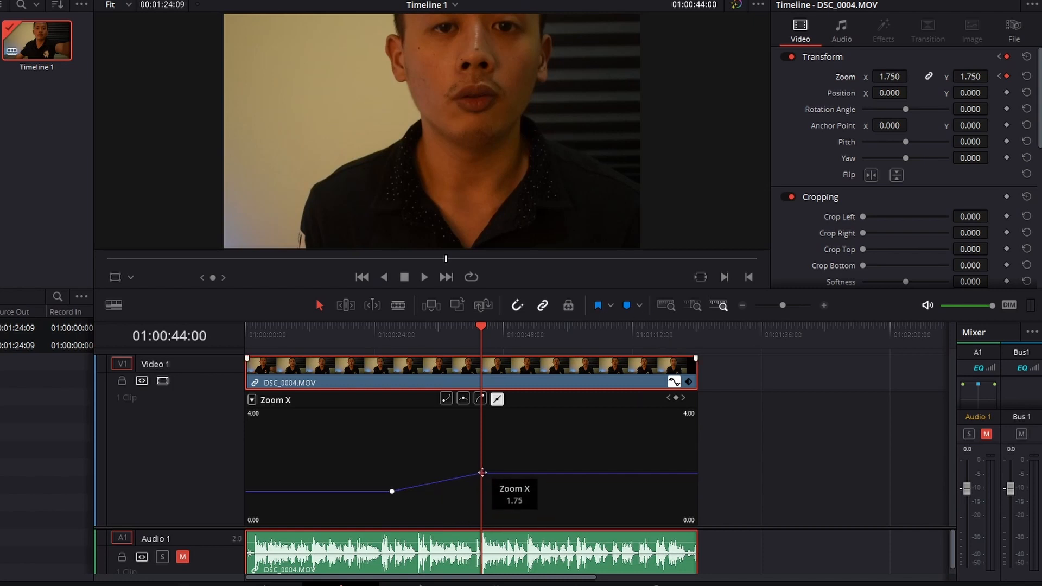
pyautogui.moveTo(482, 473); pyautogui.dragTo(501, 454)
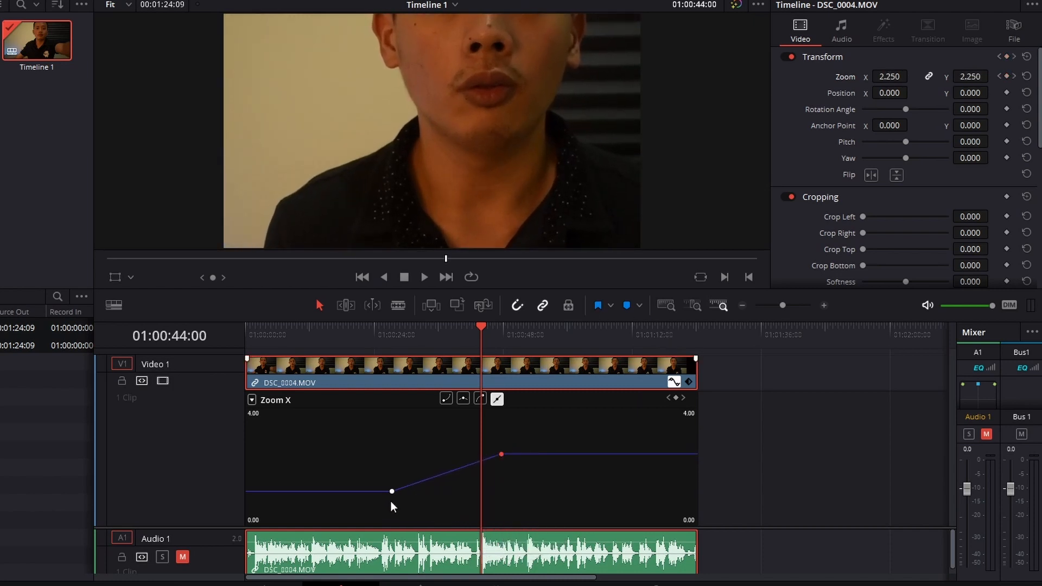
pyautogui.moveTo(391, 491); pyautogui.dragTo(391, 493)
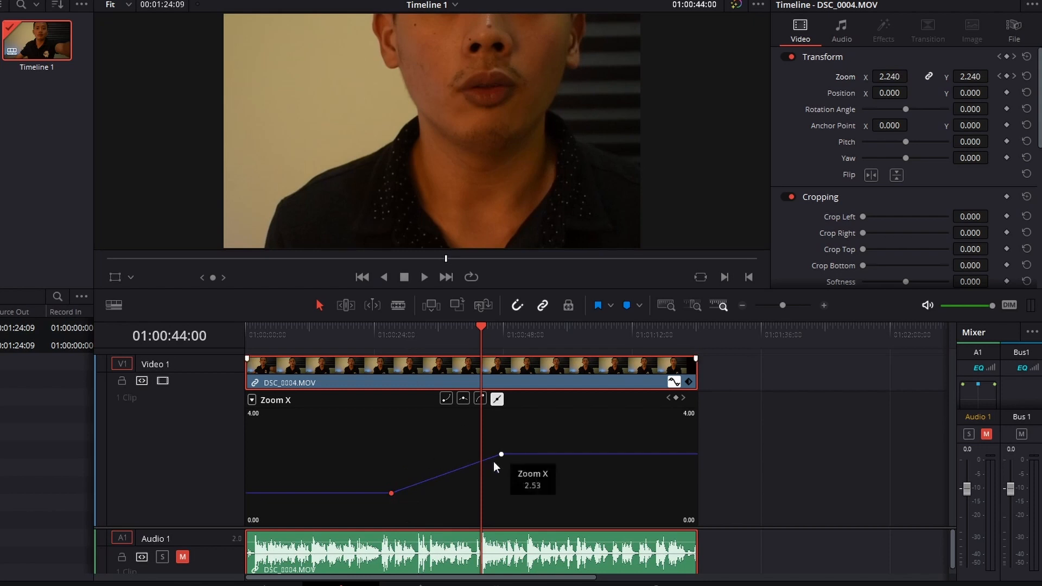
# Step: Show the clip's Transform keyframe track and shift the second zoom keyframe closer to the clip's end
pyautogui.click(689, 382)
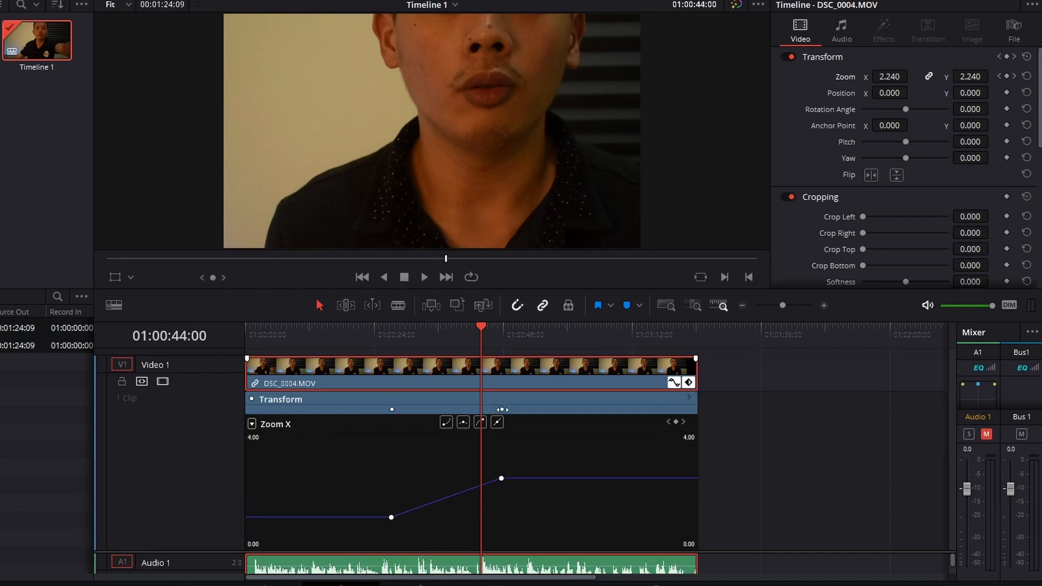
pyautogui.moveTo(502, 409); pyautogui.dragTo(548, 410)
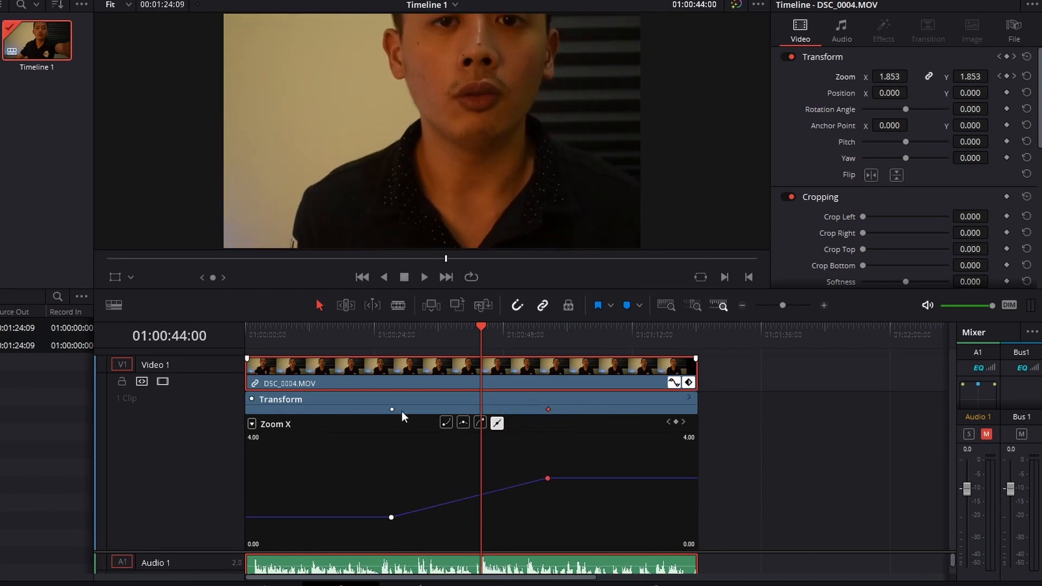
# Step: Shift the first zoom keyframe of DSC_0004.MOV later in time and hide the clip's keyframe track and curve
pyautogui.moveTo(392, 409); pyautogui.dragTo(423, 410)
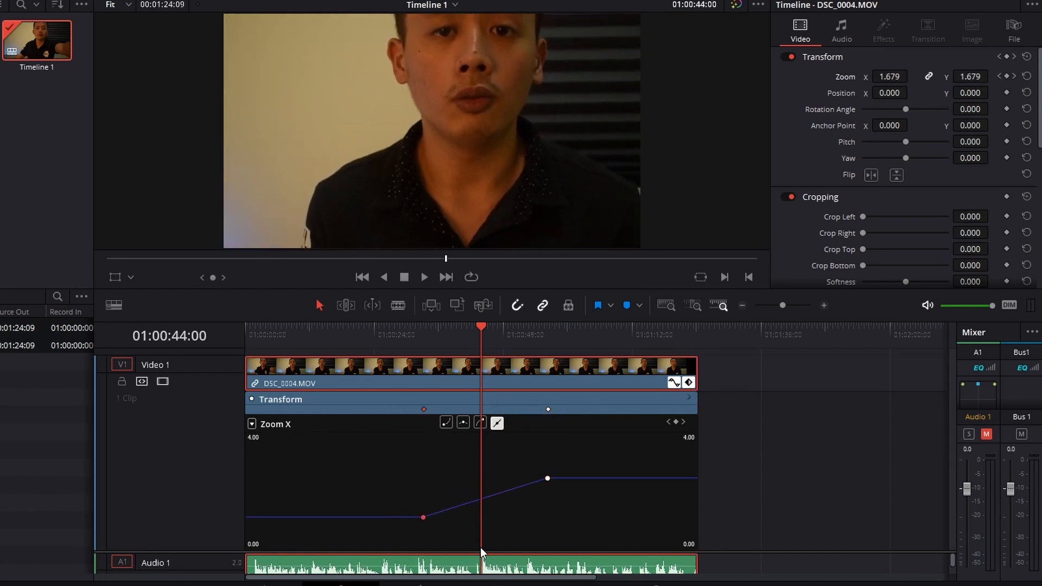
pyautogui.click(690, 382)
pyautogui.click(675, 396)
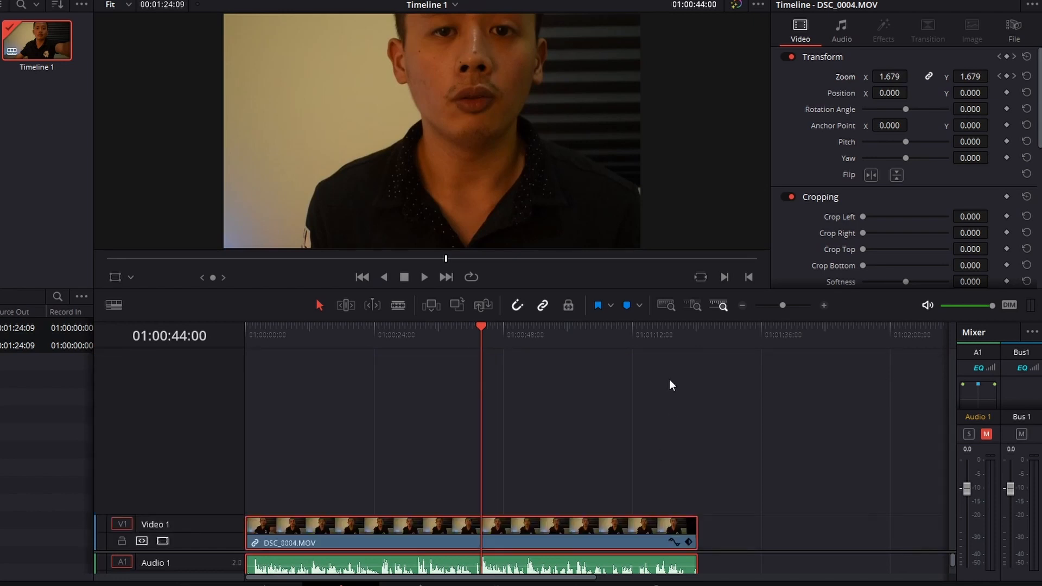
# Step: Reset the zoom of DSC_0004.MOV to its default, clearing its keyframes
pyautogui.click(1026, 77)
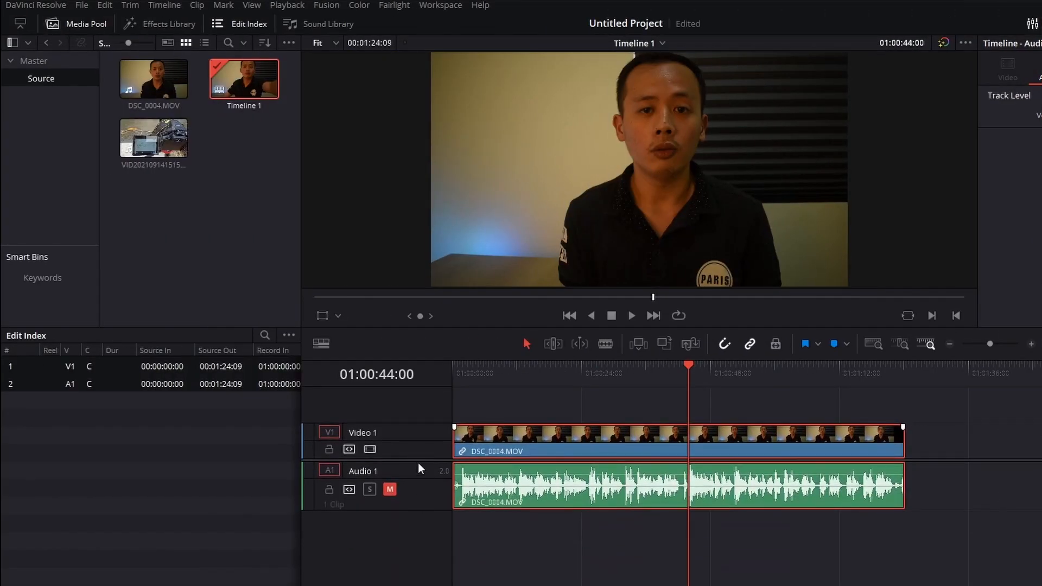
pyautogui.scroll(3, 418, 462)
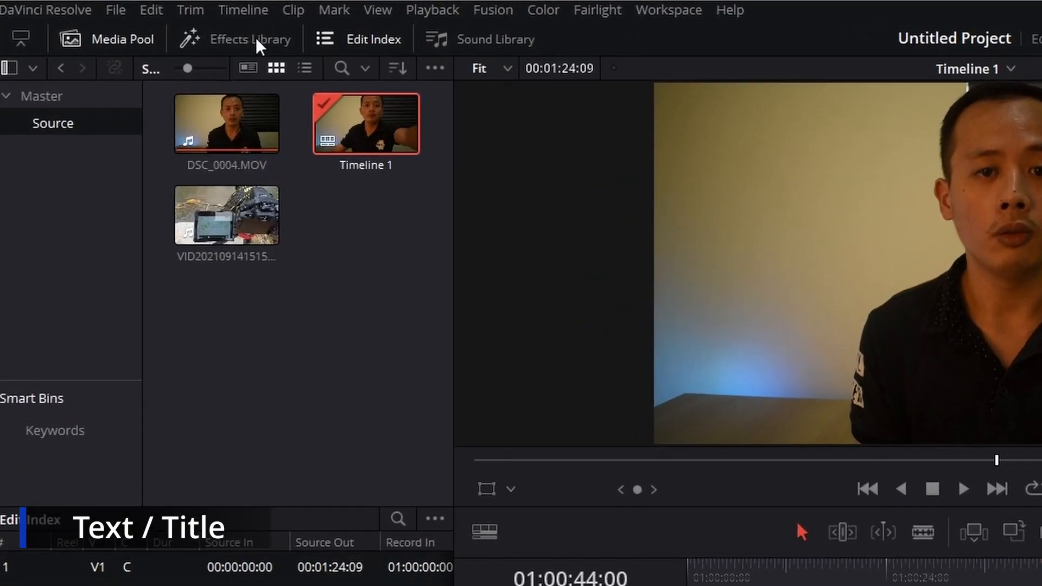
# Step: Add the Clean and Simple Fusion title to Video 1 directly after DSC_0004.MOV
pyautogui.click(182, 26)
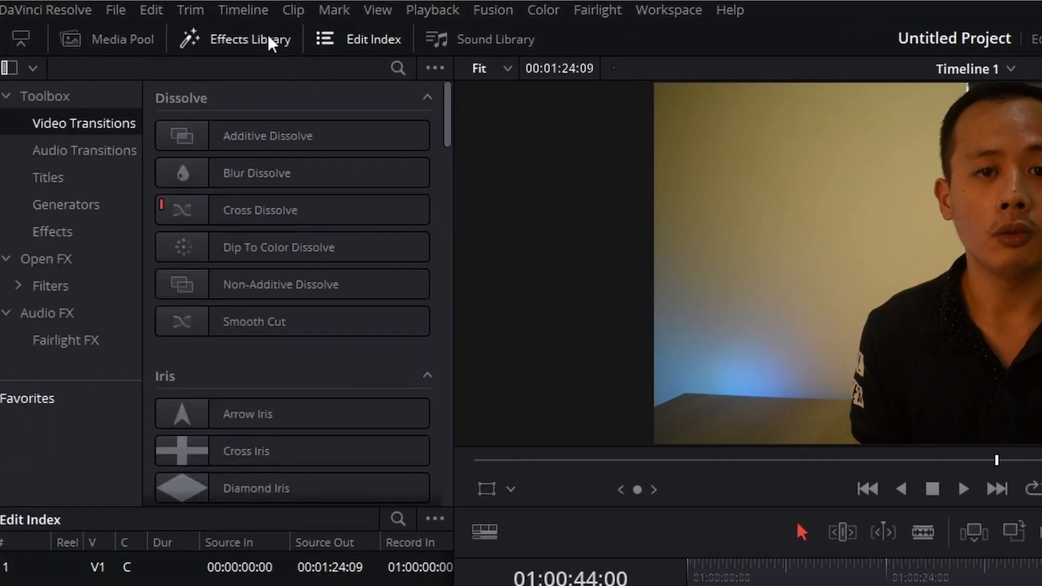
pyautogui.click(57, 178)
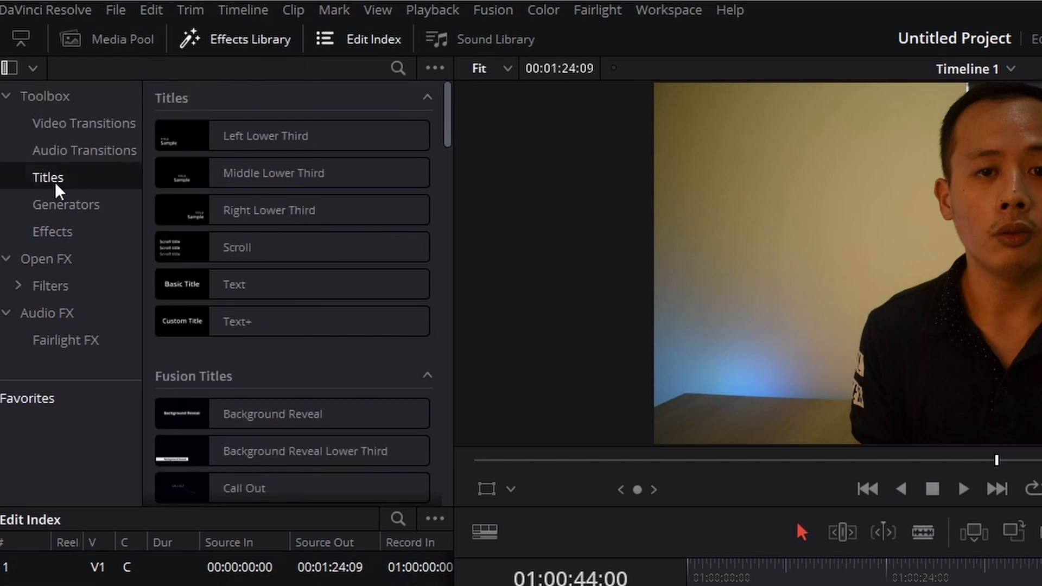
pyautogui.moveTo(448, 119)
pyautogui.mouseDown()
pyautogui.moveTo(448, 136)
pyautogui.moveTo(442, 114)
pyautogui.mouseUp()
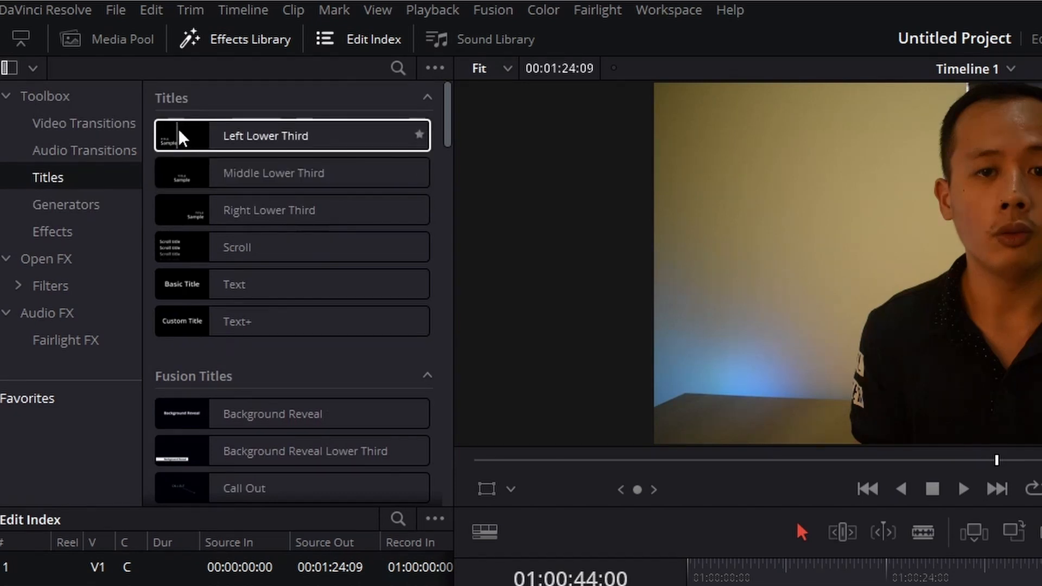
pyautogui.moveTo(192, 132)
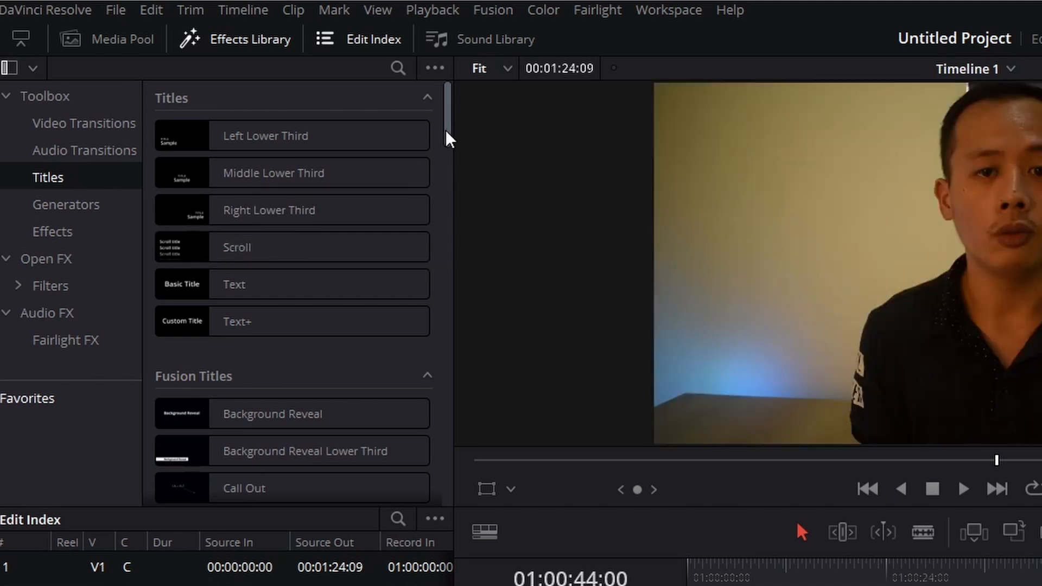
pyautogui.moveTo(448, 135); pyautogui.dragTo(458, 174)
pyautogui.scroll(-3, 421, 186)
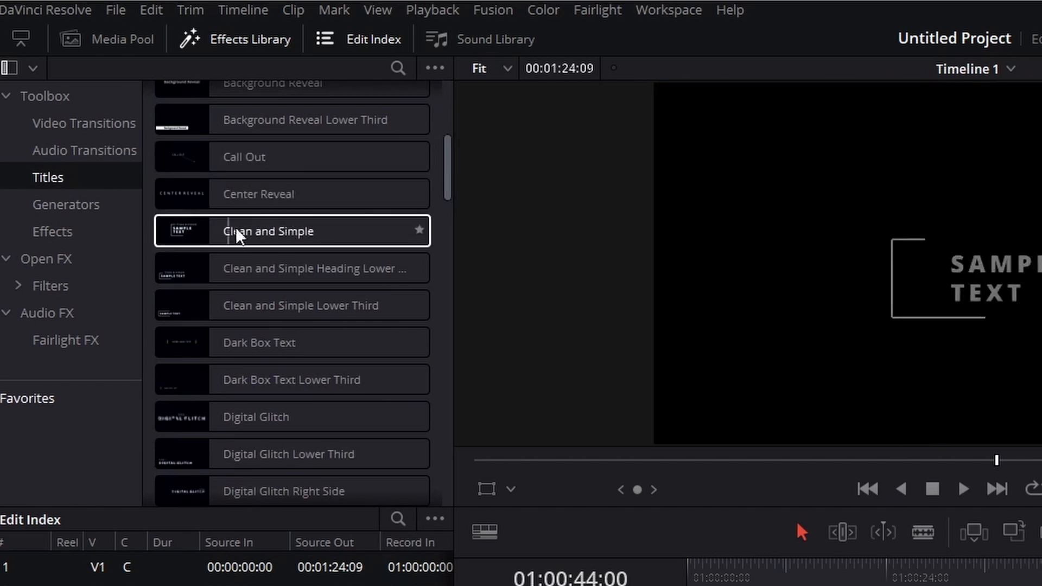
pyautogui.moveTo(328, 227); pyautogui.dragTo(913, 464)
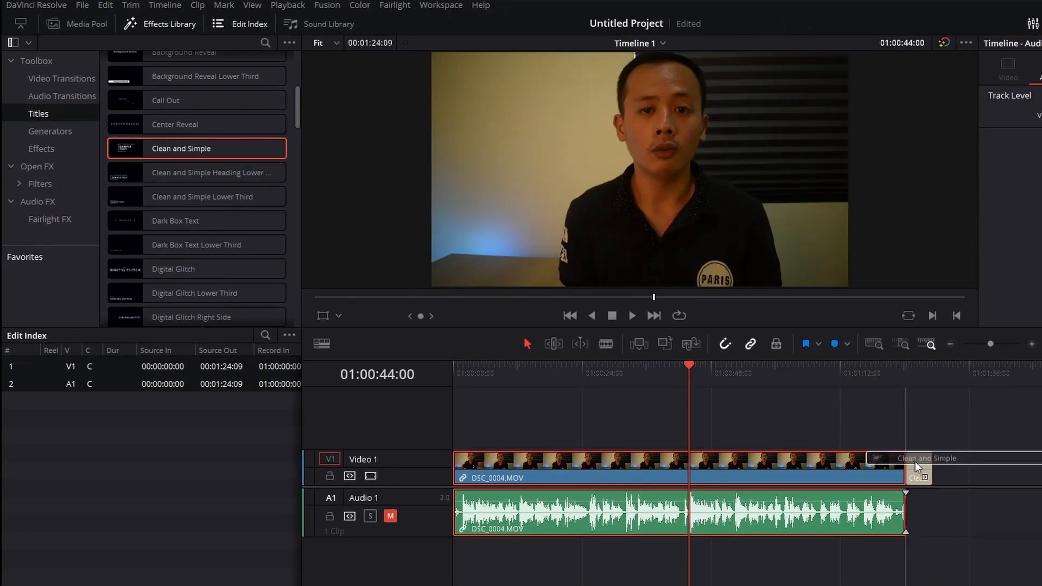
# Step: Select the Clean and Simple title at 01:01:26:14 and look through its Small Text and Big Text settings
pyautogui.moveTo(902, 376); pyautogui.dragTo(919, 375)
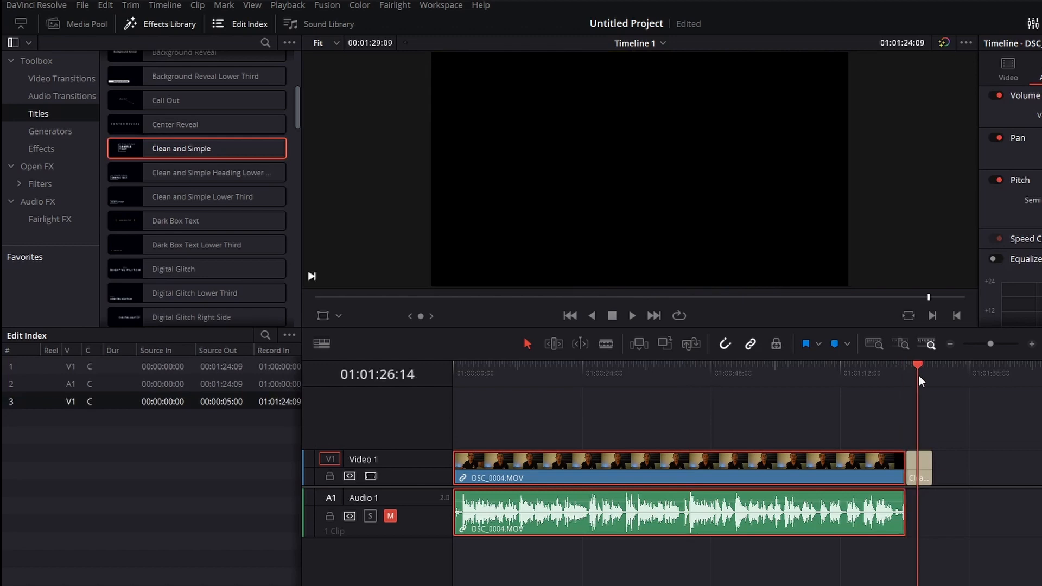
pyautogui.click(900, 344)
pyautogui.click(760, 455)
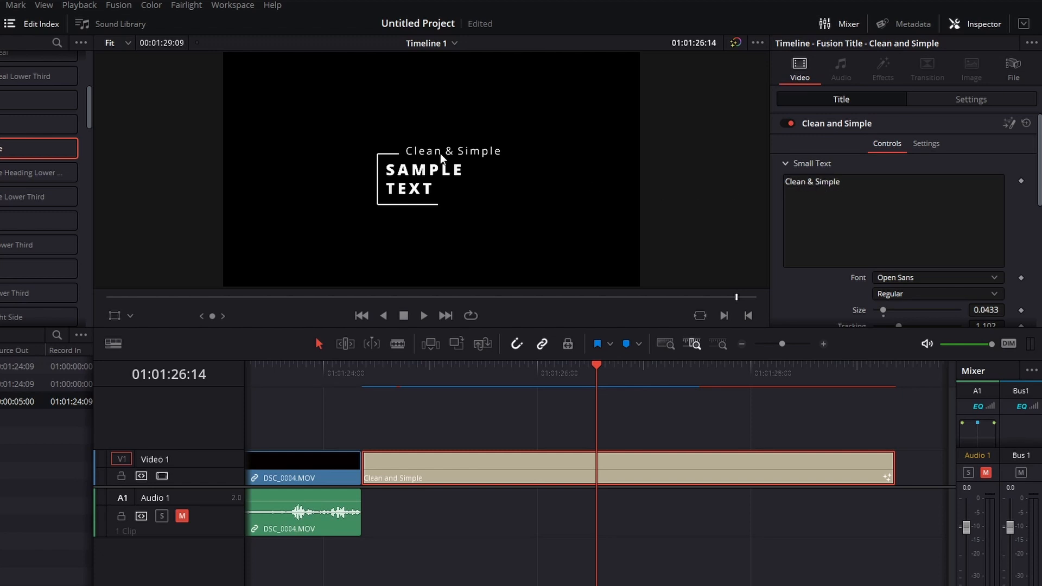
pyautogui.click(786, 163)
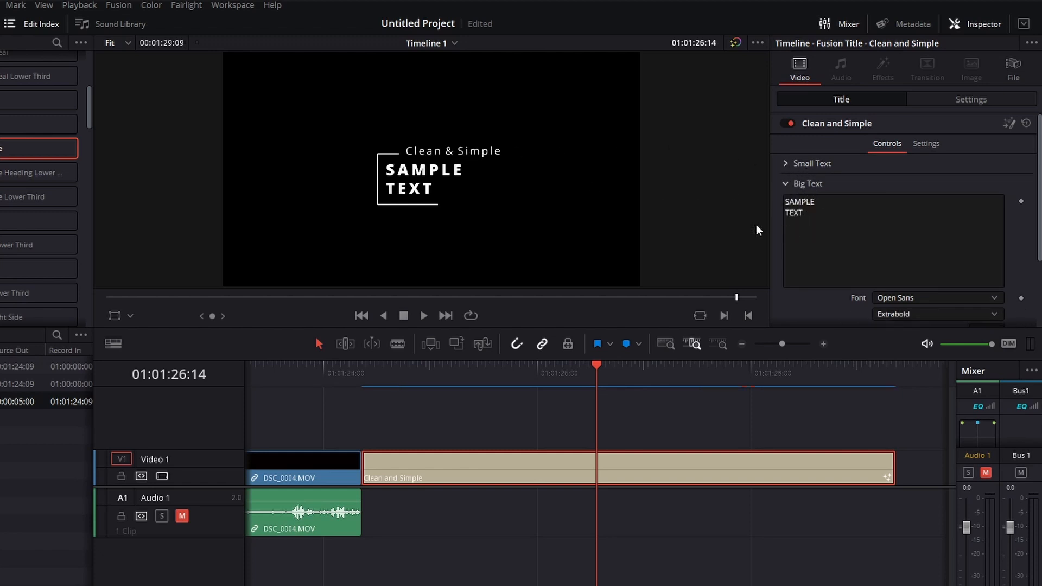
pyautogui.click(785, 184)
pyautogui.click(786, 184)
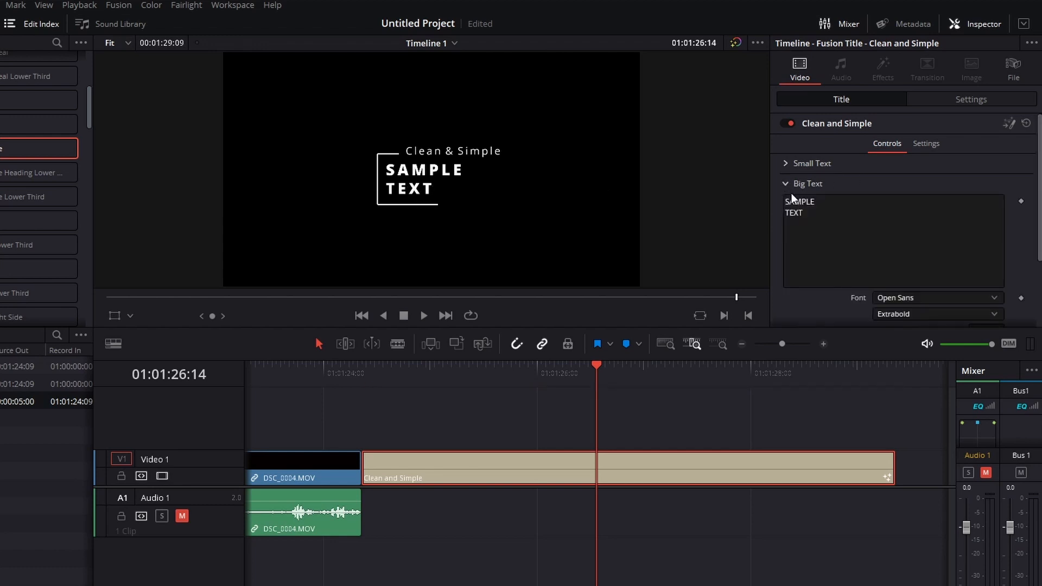
pyautogui.moveTo(1038, 193); pyautogui.dragTo(1039, 248)
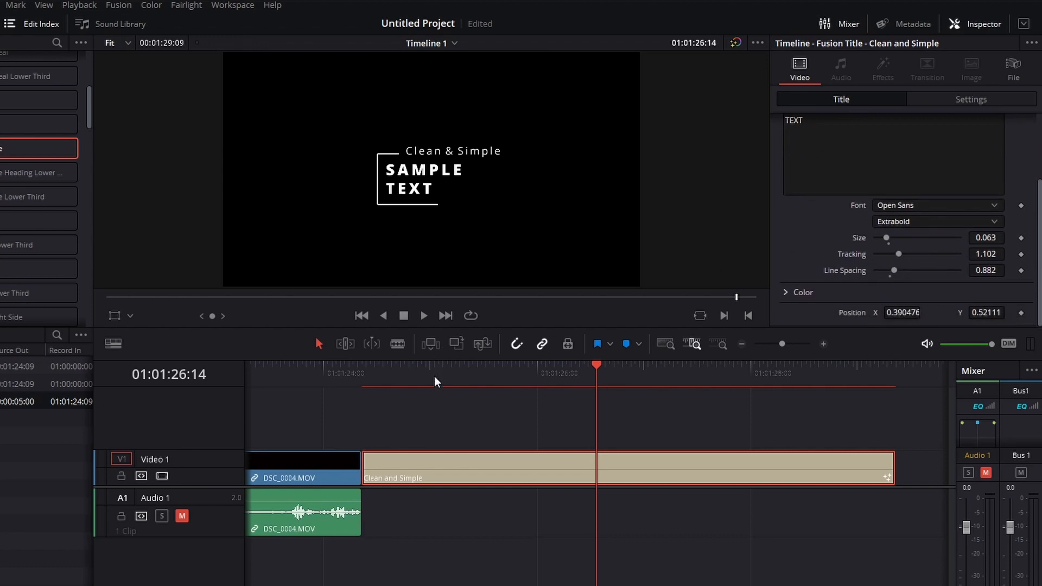
# Step: Play back the Clean and Simple title from just before its start to preview the animation
pyautogui.moveTo(434, 376); pyautogui.dragTo(346, 372)
pyautogui.press('space')
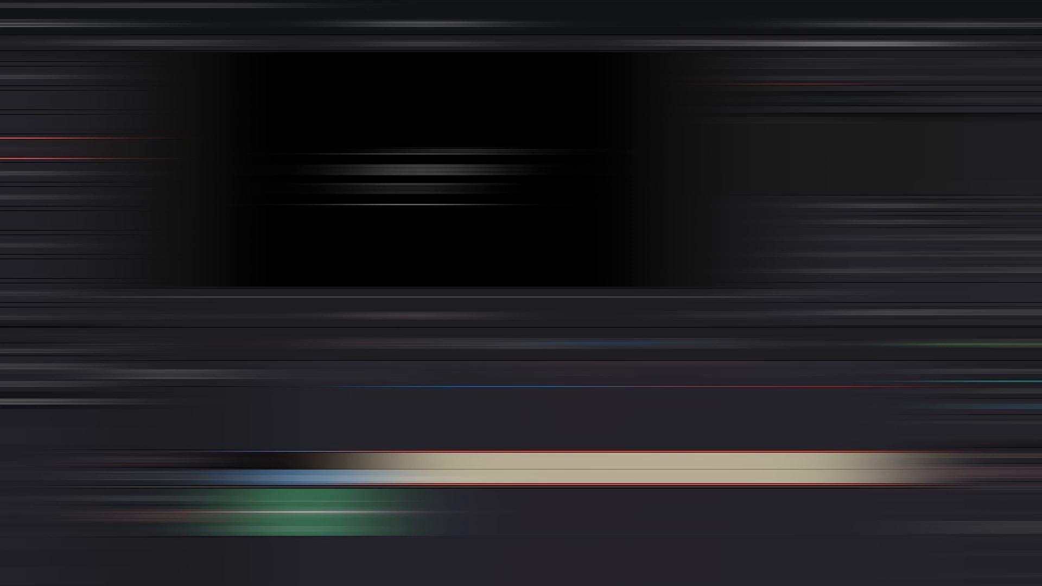
pyautogui.press('space')
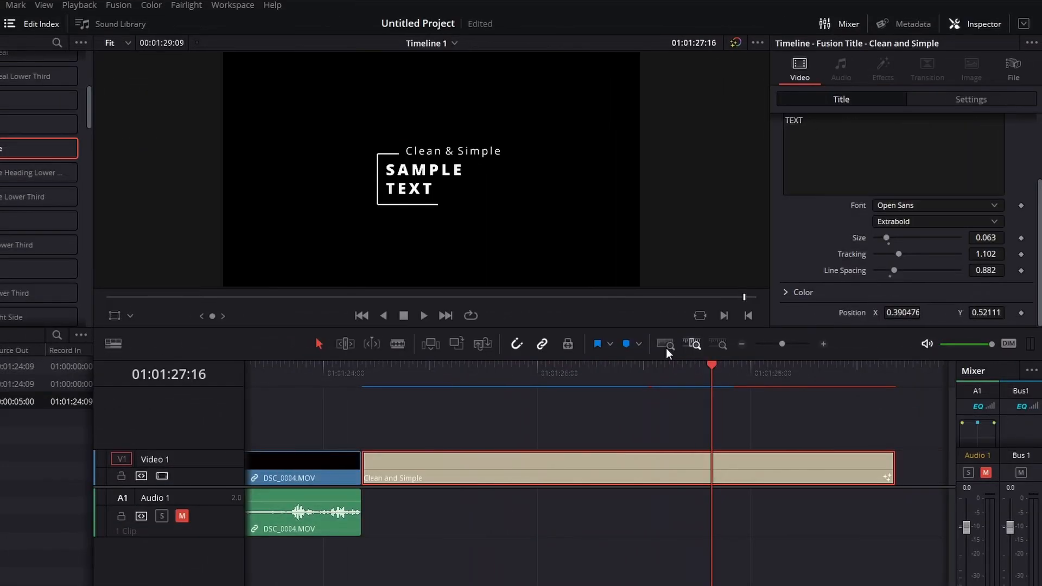
# Step: Fit the whole timeline in view and split DSC_0004.MOV at 01:00:45:08
pyautogui.click(666, 346)
pyautogui.moveTo(623, 375); pyautogui.dragTo(584, 406)
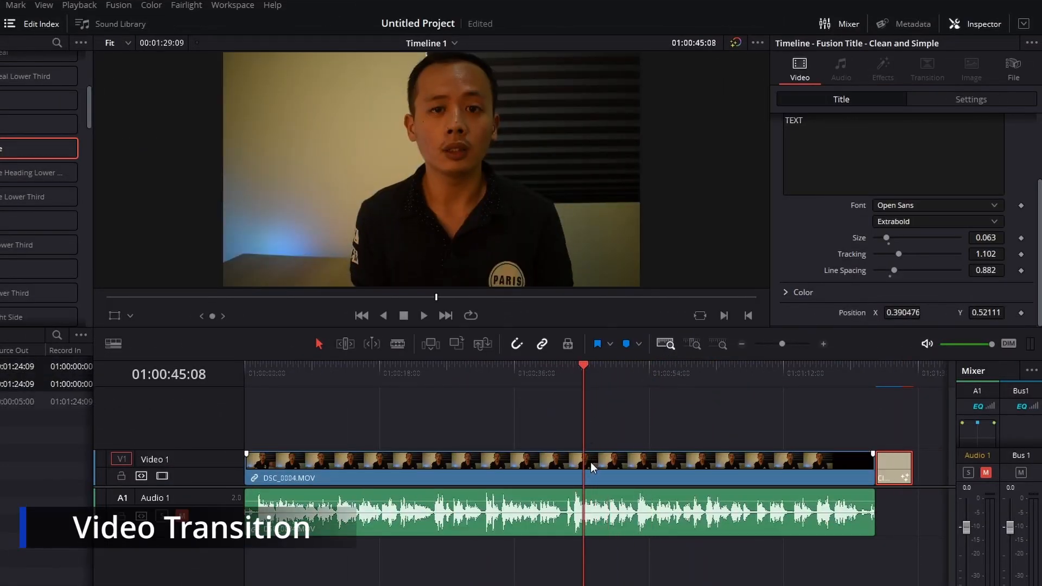
pyautogui.press('b')
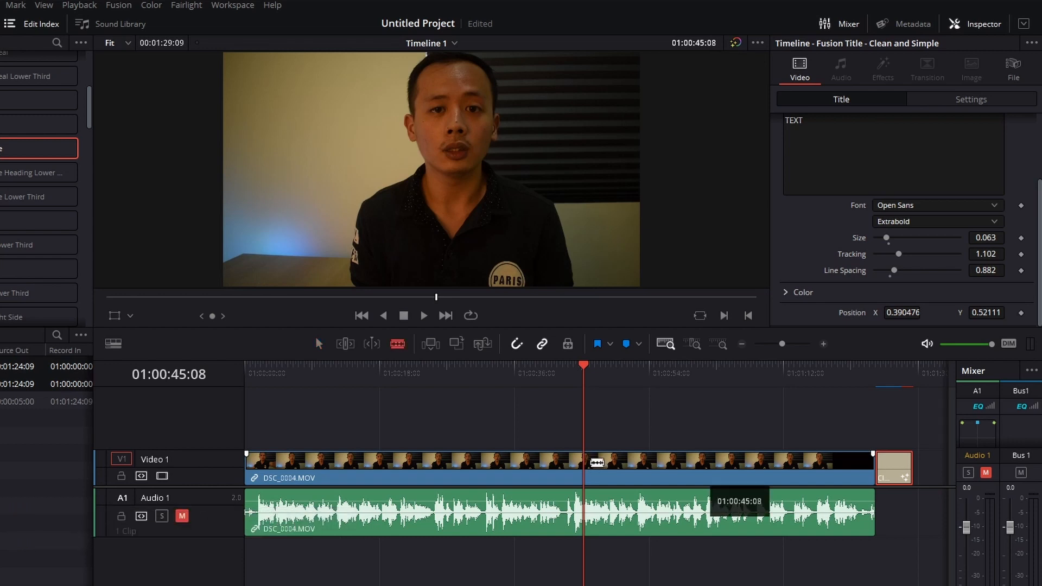
pyautogui.click(584, 462)
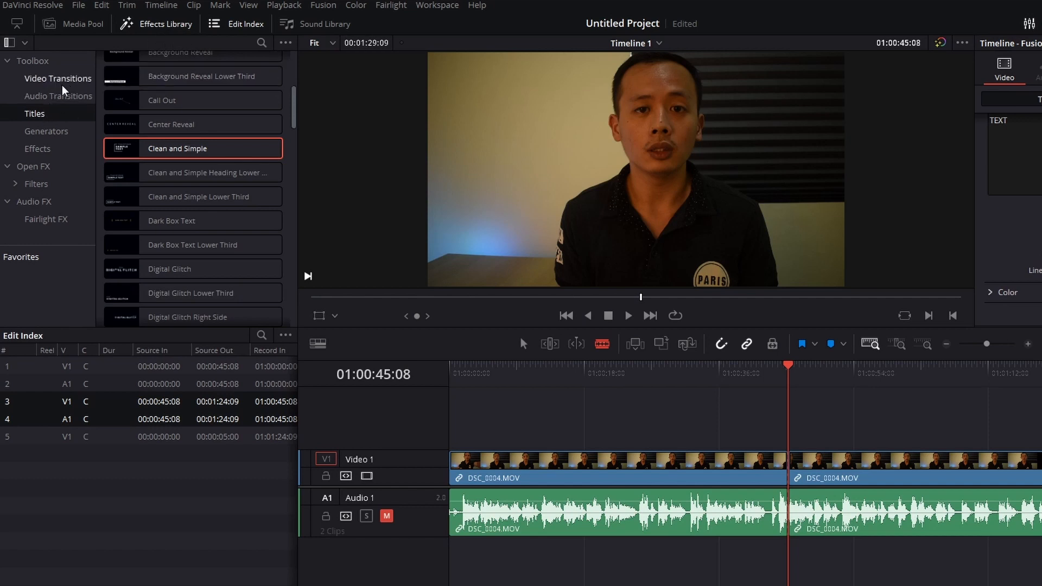
# Step: Apply the Blur Dissolve video transition to the cut between the two DSC_0004.MOV clips
pyautogui.click(52, 97)
pyautogui.click(59, 80)
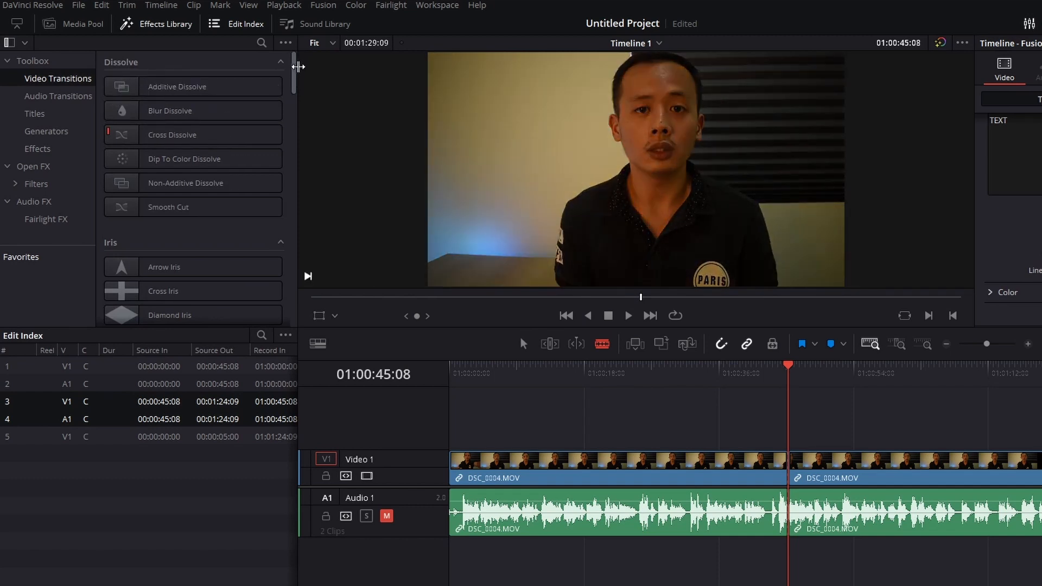
pyautogui.moveTo(293, 82)
pyautogui.mouseDown()
pyautogui.moveTo(298, 304)
pyautogui.moveTo(310, 330)
pyautogui.moveTo(293, 79)
pyautogui.mouseUp()
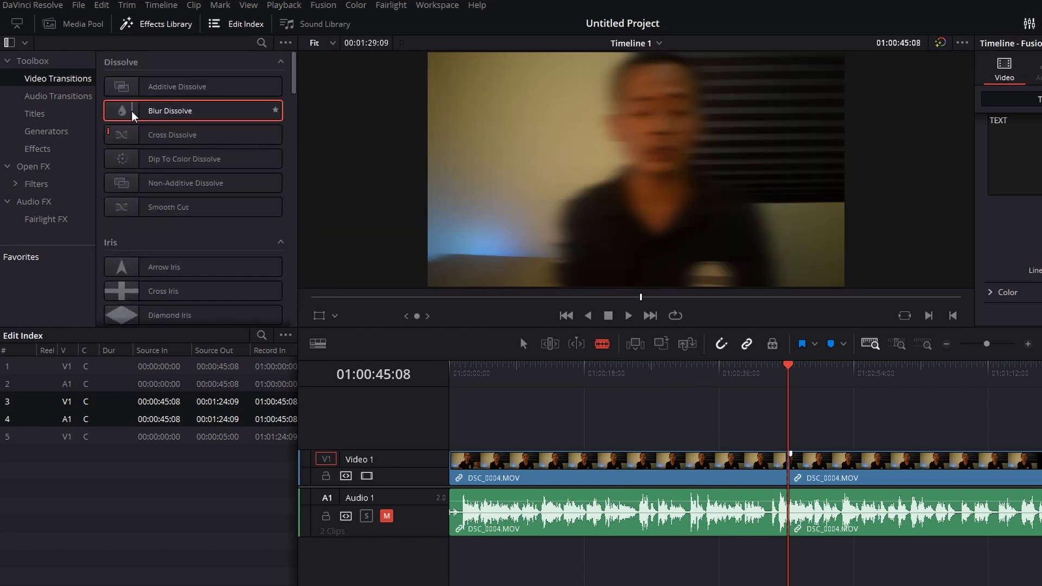
pyautogui.moveTo(133, 116); pyautogui.dragTo(789, 465)
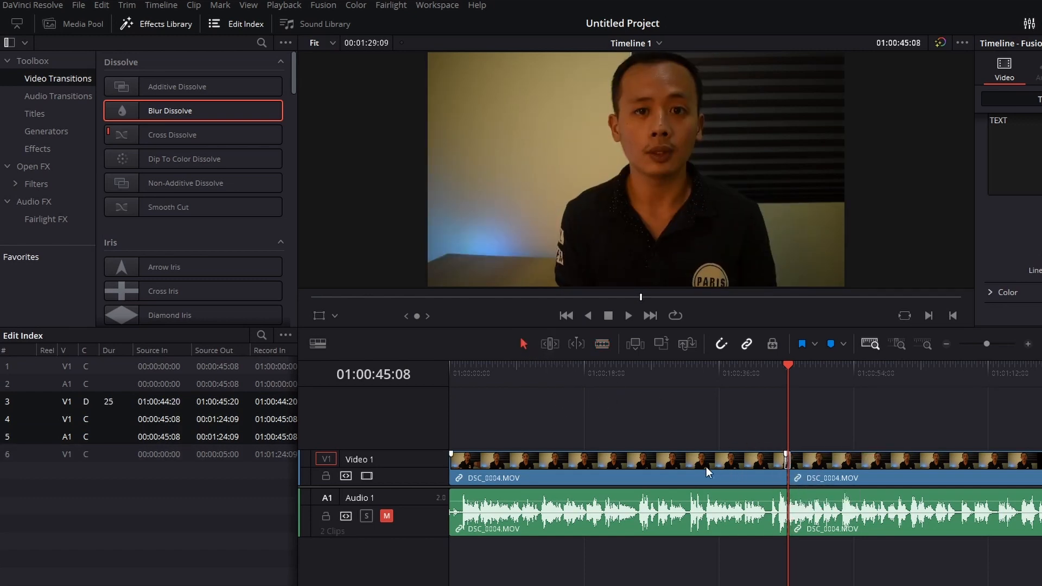
# Step: Set the Blur Dissolve transition's duration to 0.5 seconds
pyautogui.click(744, 469)
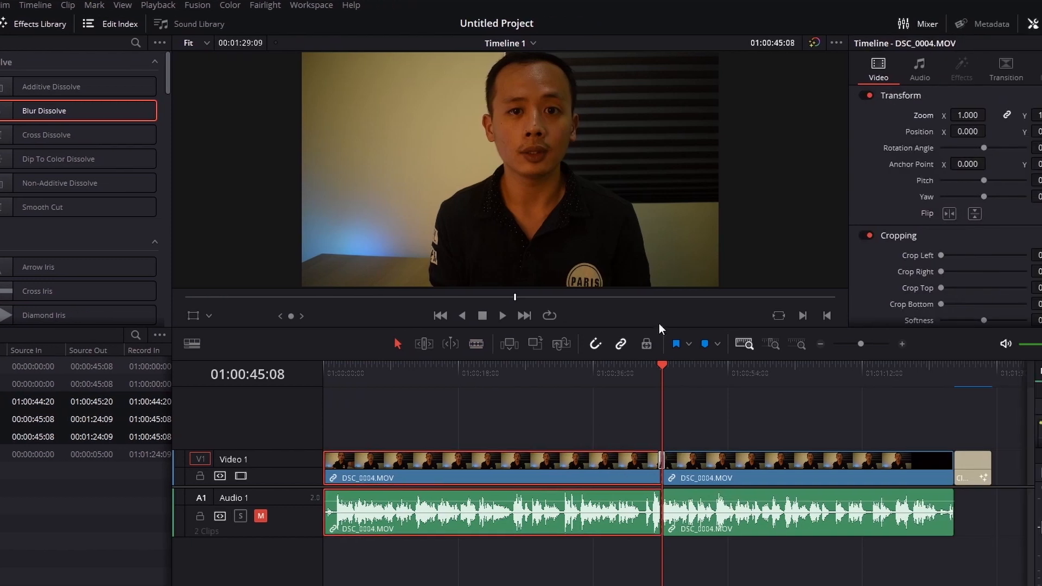
pyautogui.click(929, 73)
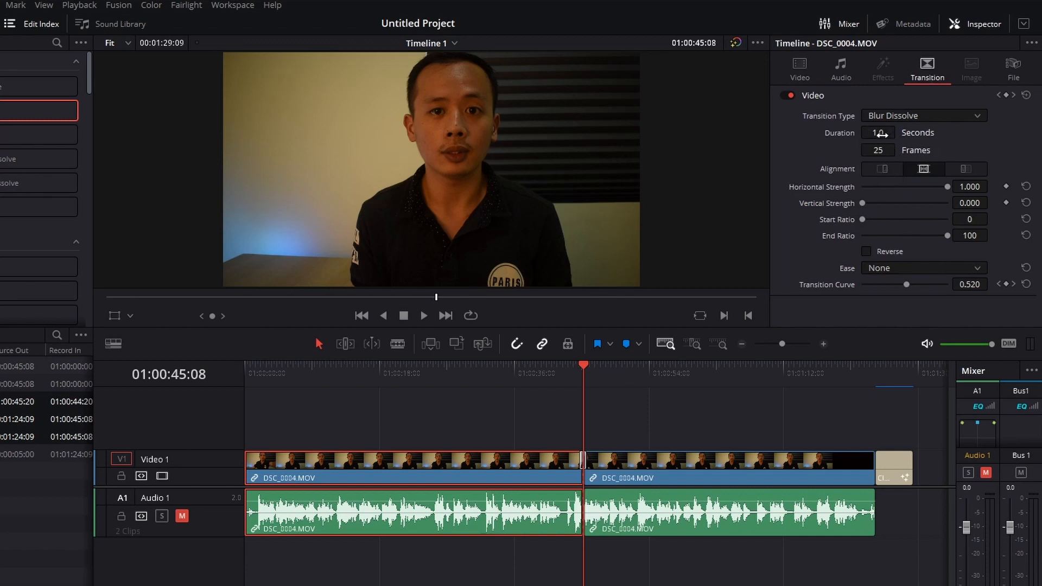
pyautogui.moveTo(880, 133); pyautogui.dragTo(875, 134)
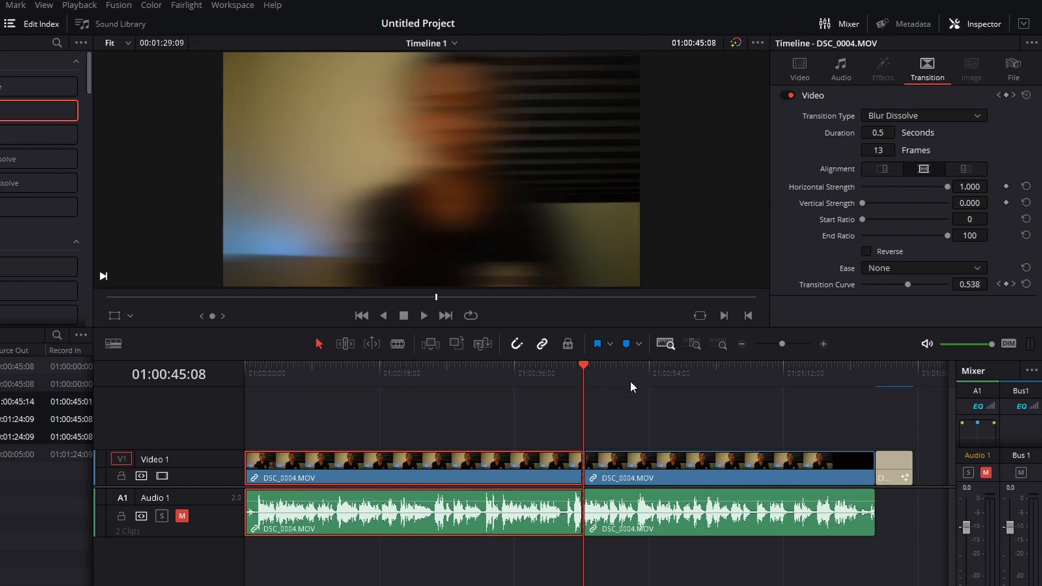
# Step: Play back the cut to preview the Blur Dissolve, and return to the clip's video settings with the whole timeline in view
pyautogui.click(698, 342)
pyautogui.moveTo(551, 375); pyautogui.dragTo(398, 387)
pyautogui.press('space')
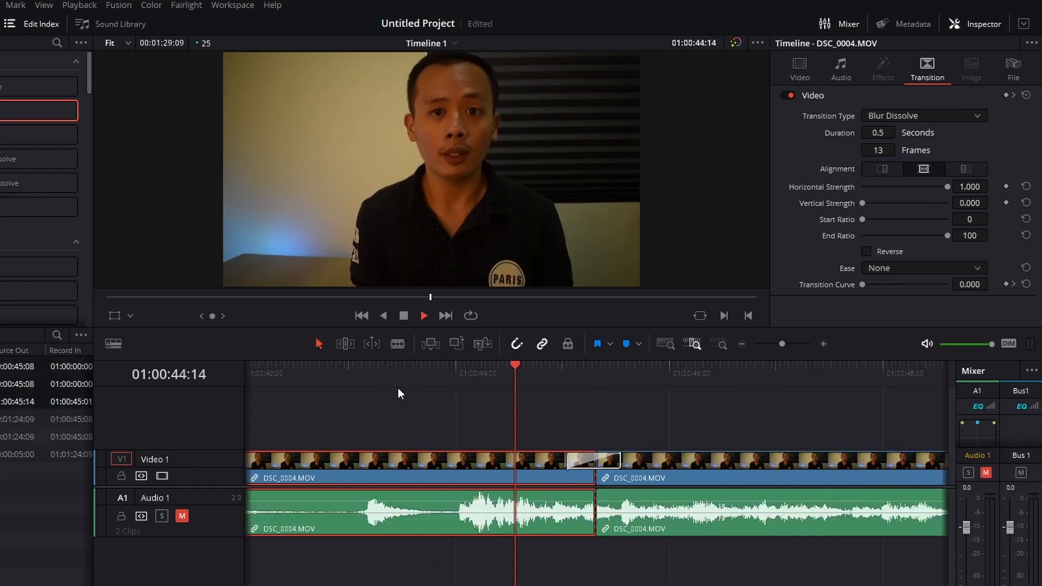
pyautogui.press('space')
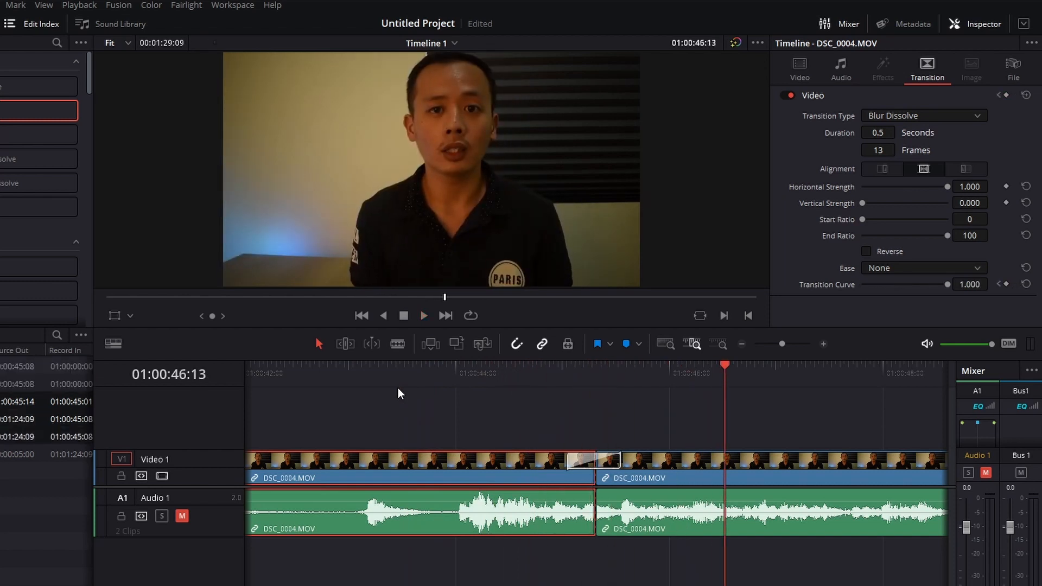
pyautogui.click(799, 74)
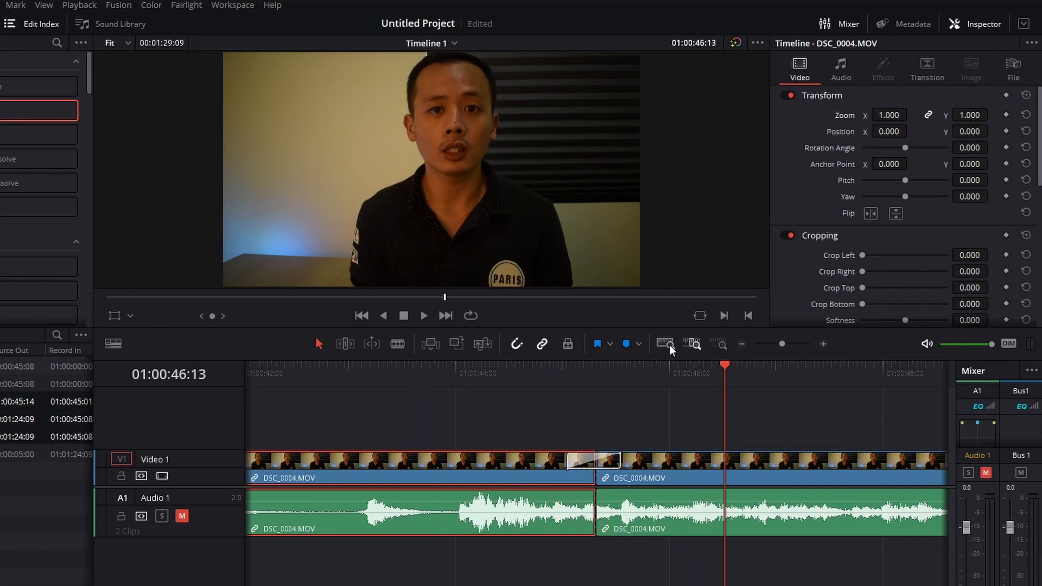
pyautogui.click(664, 344)
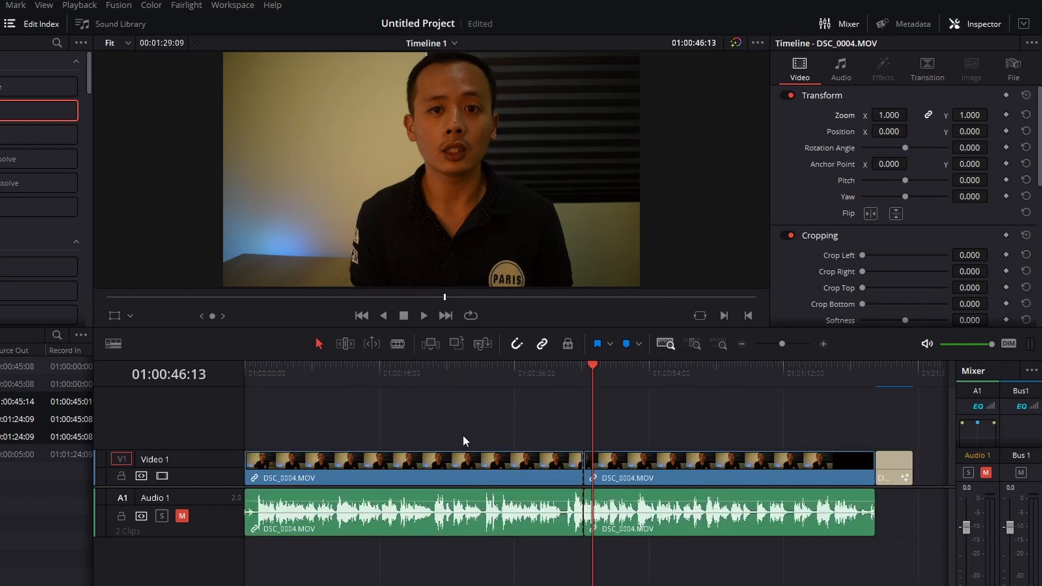